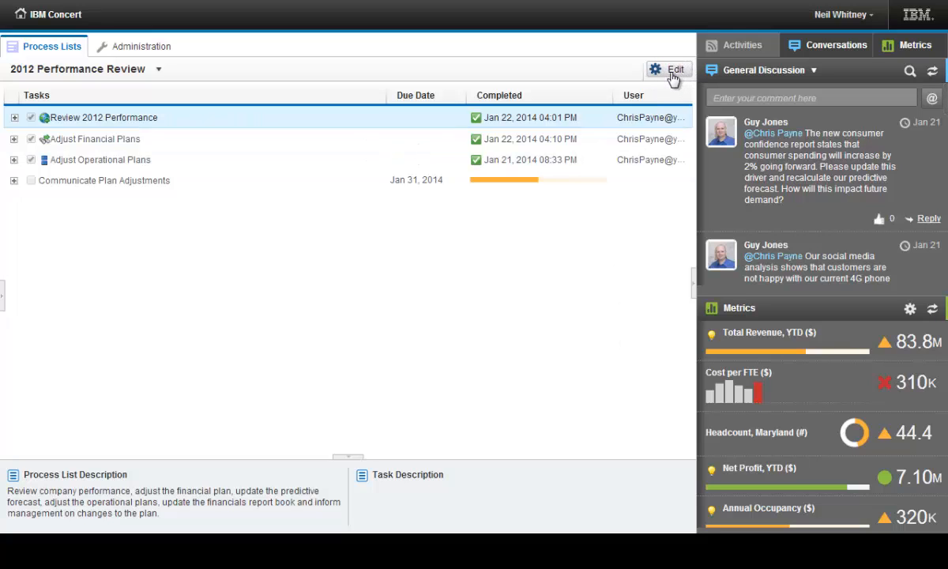
Enter edit mode and start a new process list named Quarterly Update
left_click(665, 71)
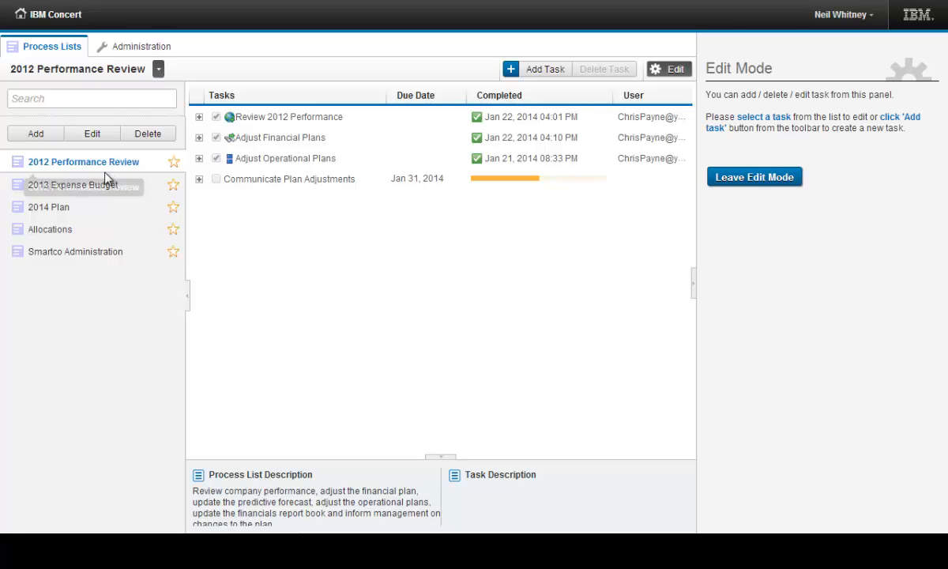
left_click(40, 136)
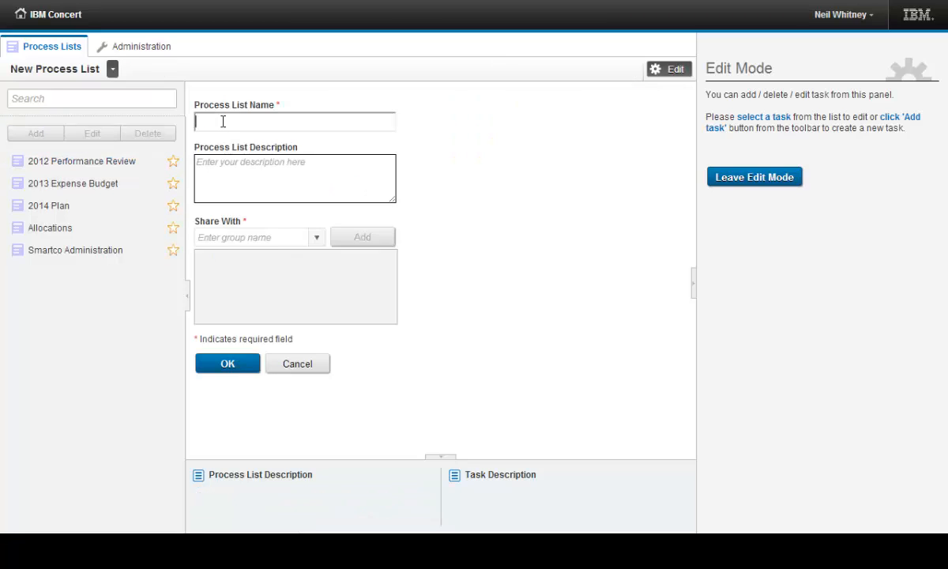
type("Quarterly Update")
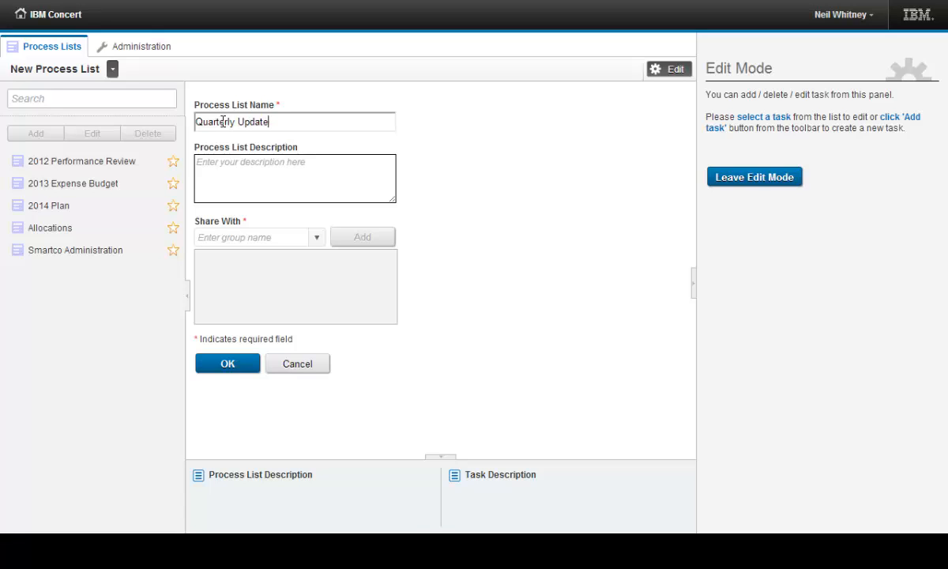
type("Please help us i")
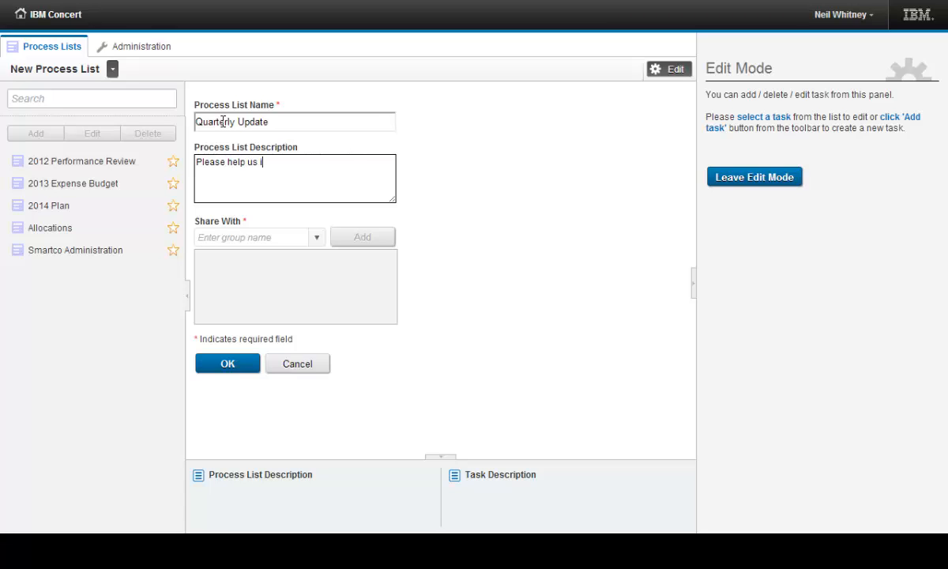
type("n updating key forms")
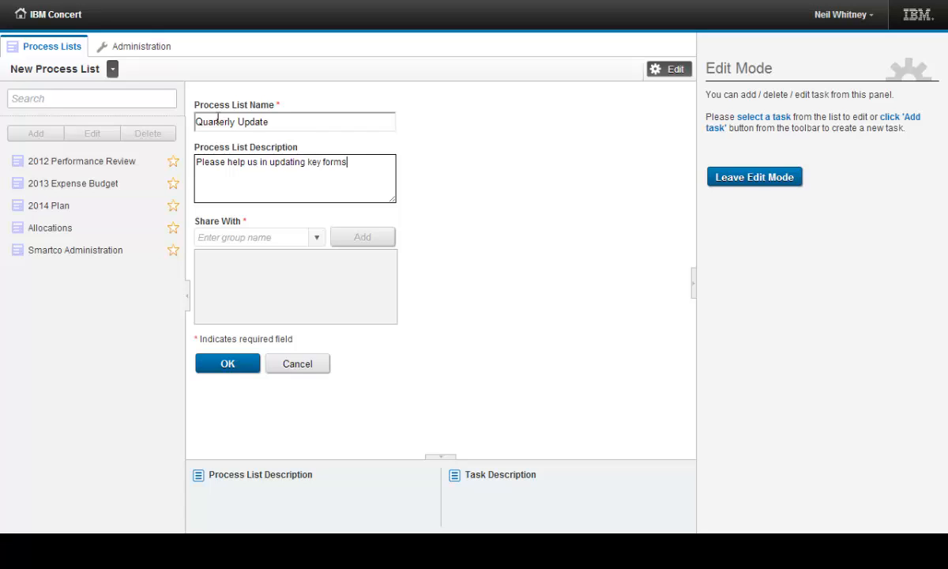
type(" and reports for this quarter.")
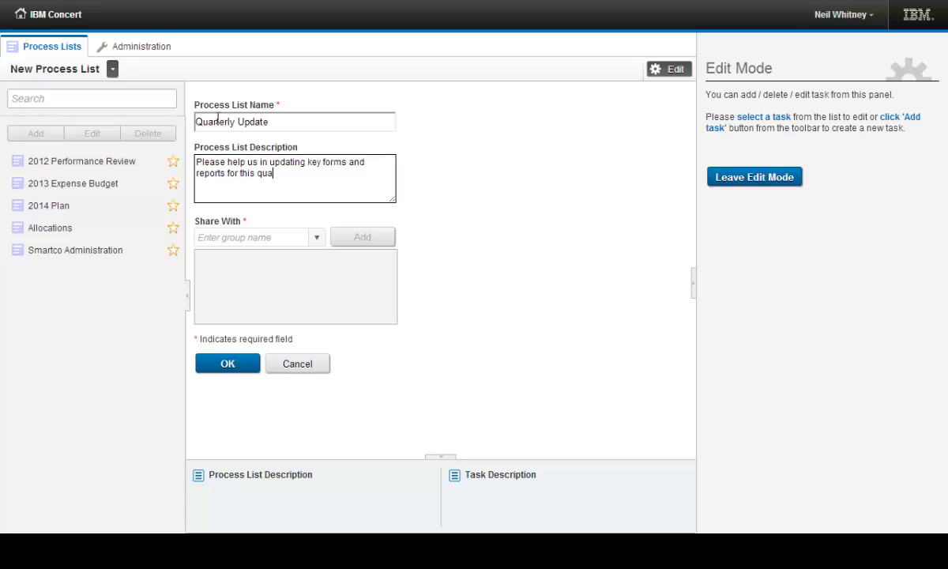
Share the new process list with the Admin group and save the list
left_click(317, 237)
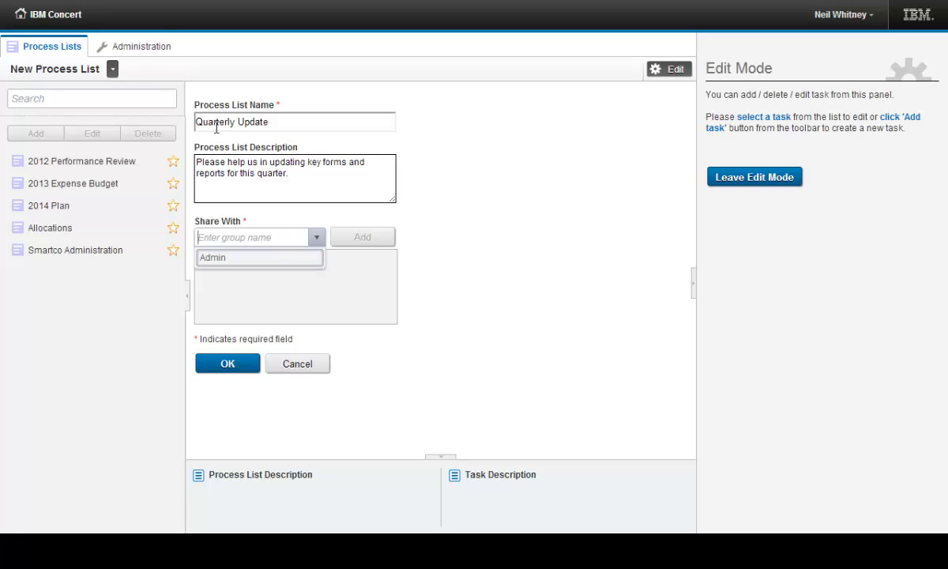
left_click(263, 259)
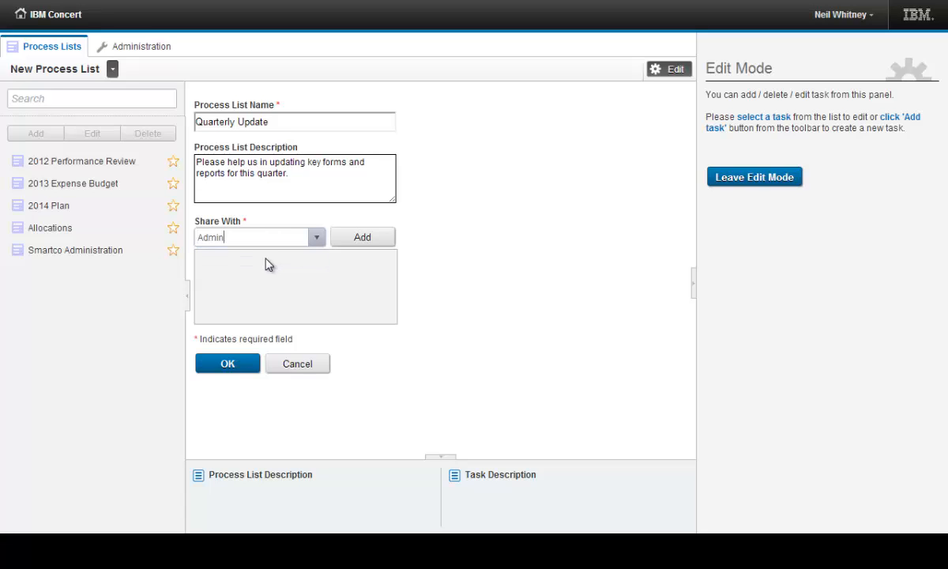
left_click(357, 239)
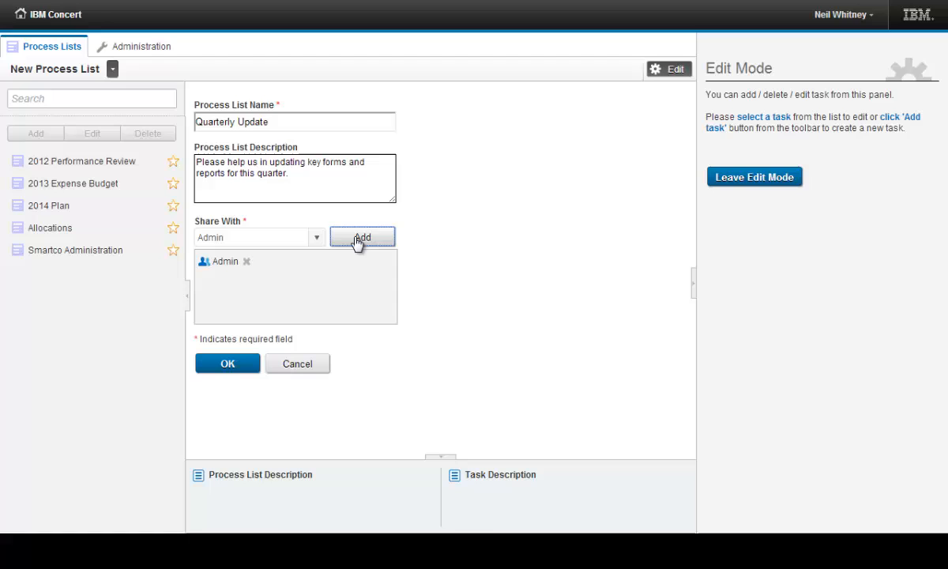
left_click(250, 371)
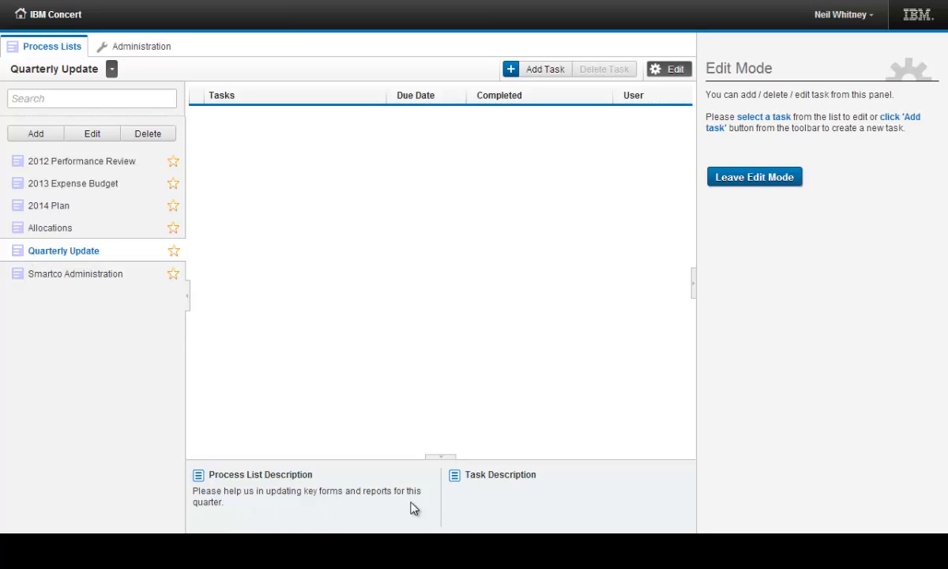
Start a new task in the Quarterly Update list with the form icon and the name Review Metrics
left_click(544, 78)
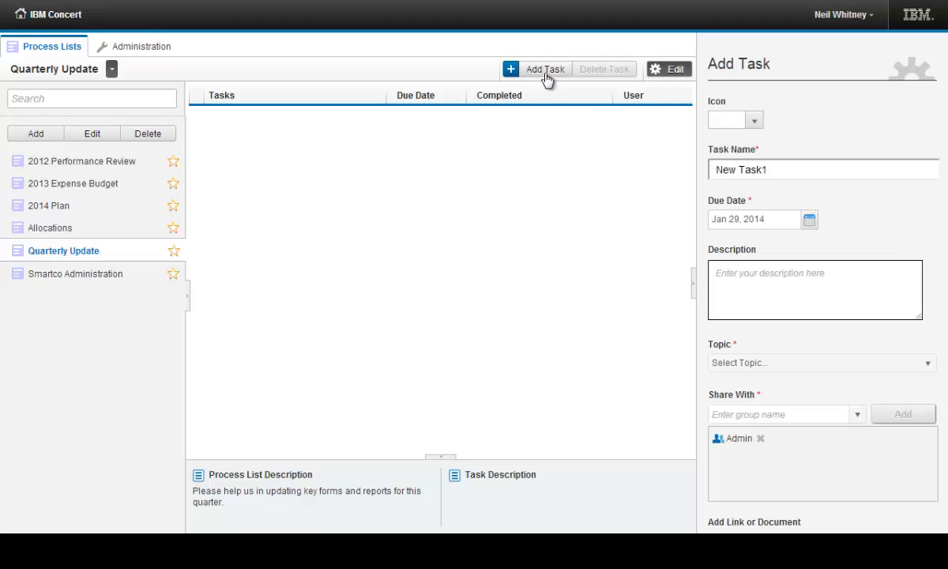
left_click(754, 120)
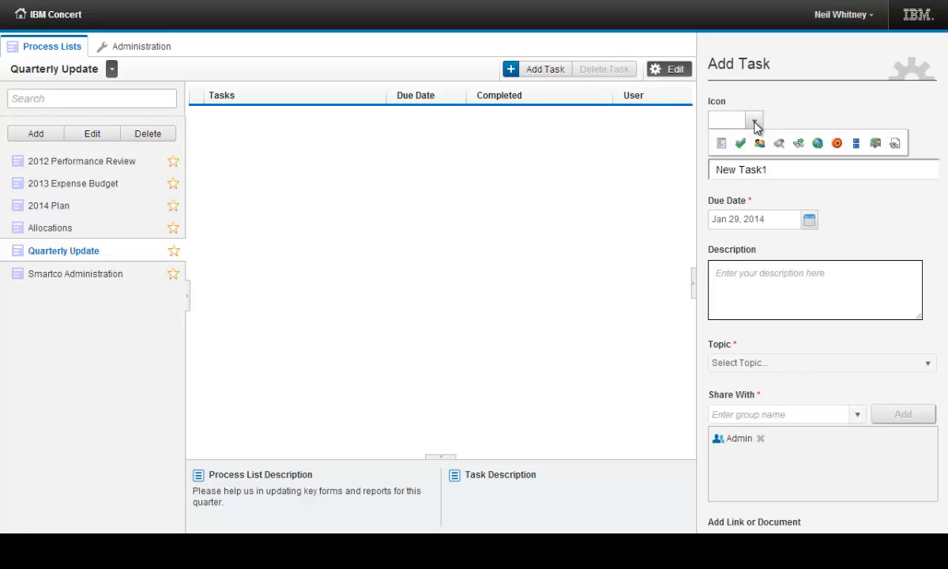
left_click(720, 143)
key("Tab")
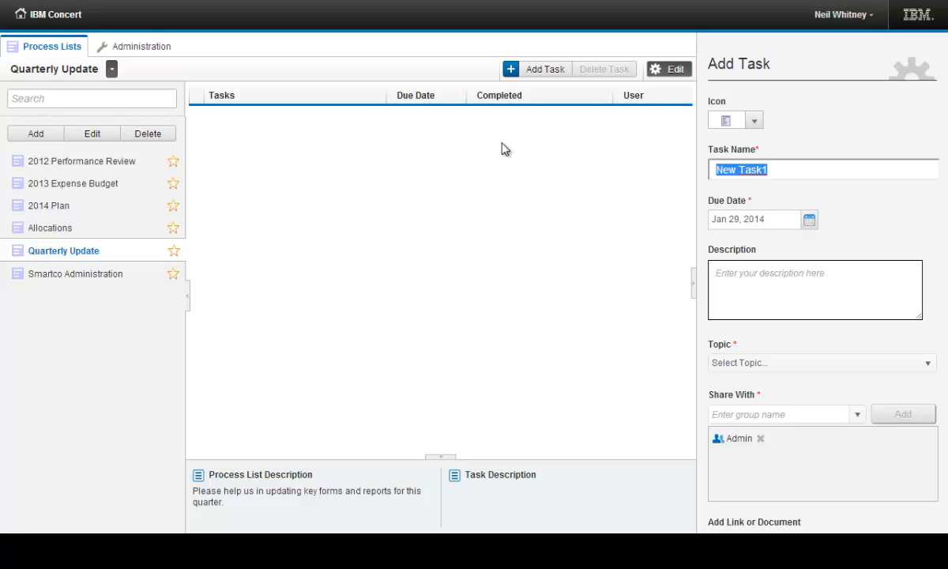
type("Review ")
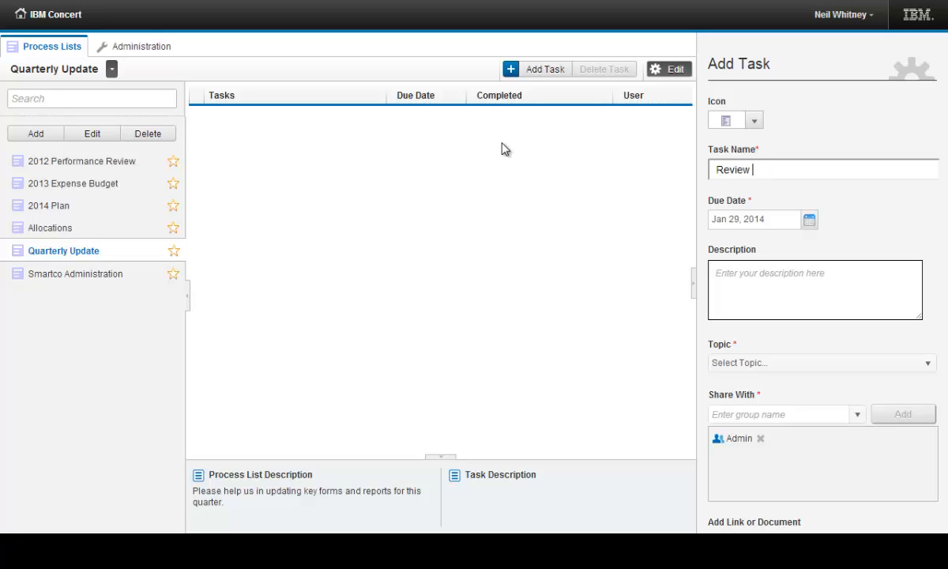
type("Metrics")
Set the task's due date to Jan 31, 2014 and its description to "Sample Task Description"
left_click(808, 221)
left_click(828, 351)
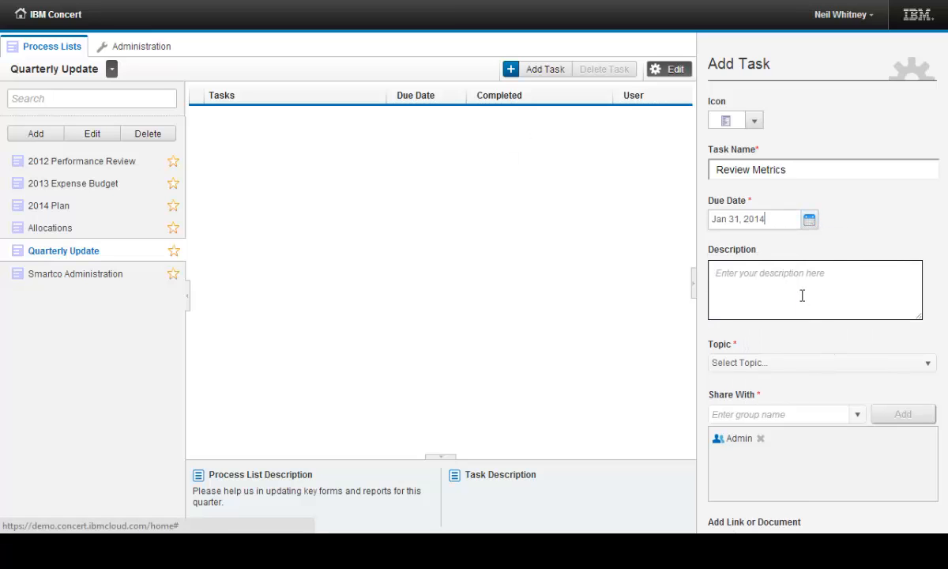
left_click(798, 289)
type("Sample Task Description")
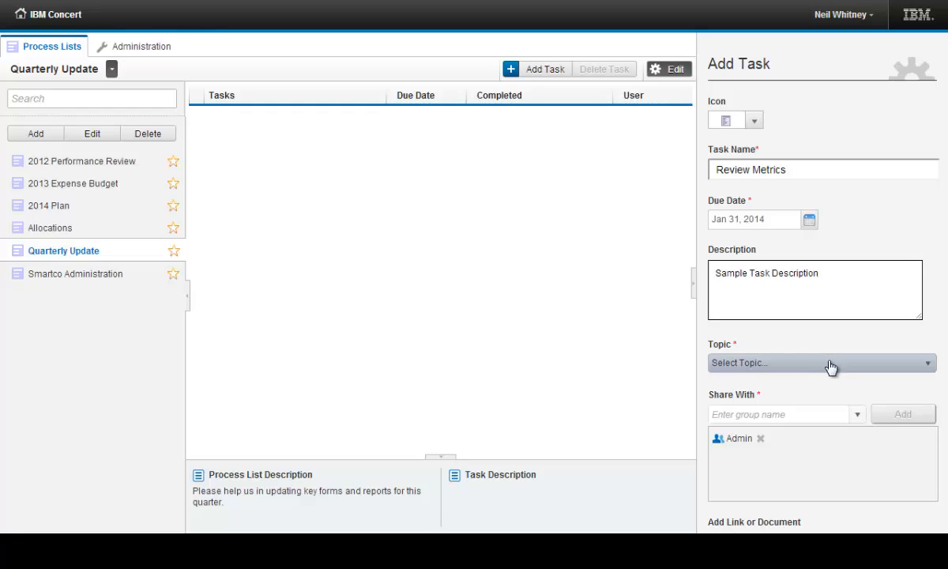
Assign the Ops Metrics topic to the Review Metrics task
left_click(831, 363)
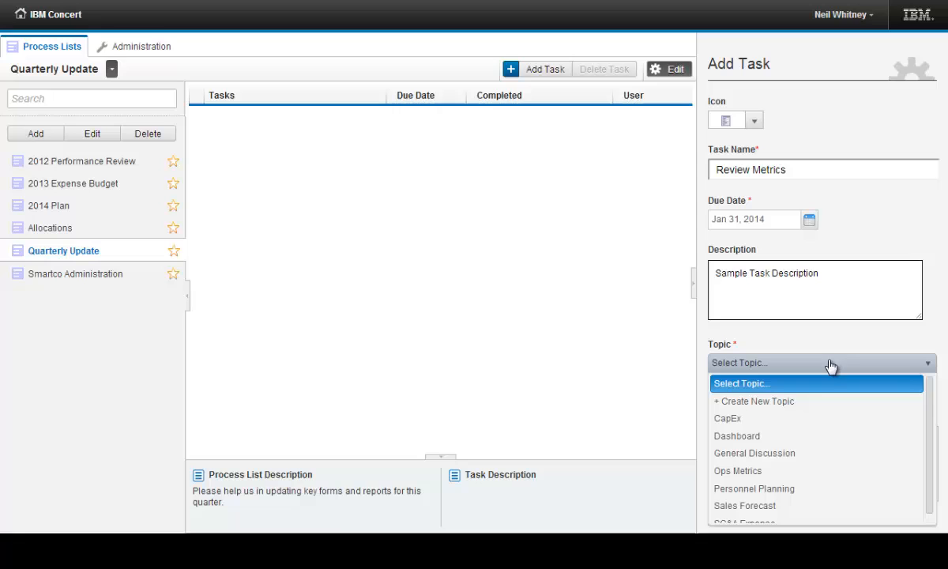
left_click(798, 470)
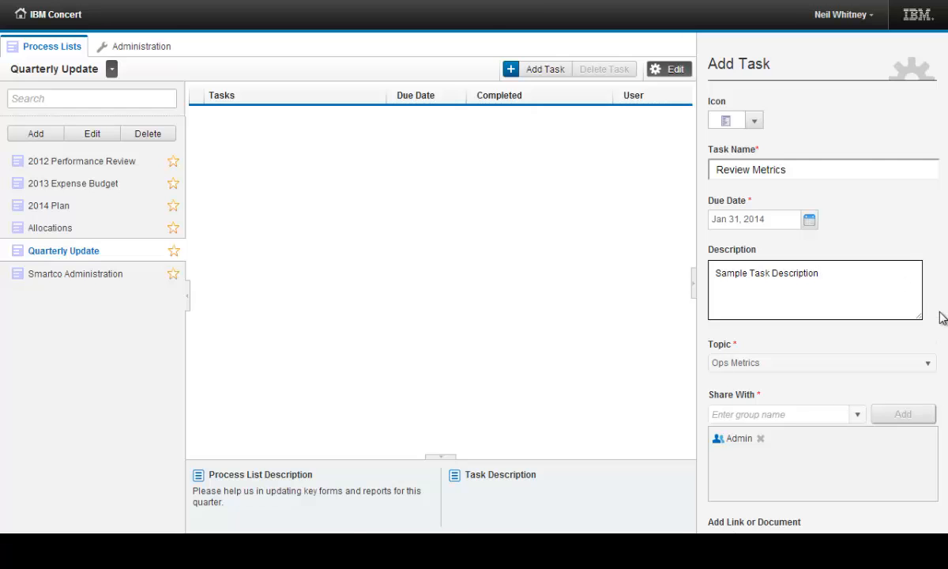
key("F11")
Examine the custom links and documents available for attaching to the Review Metrics task
scroll(940, 316, "down", 2)
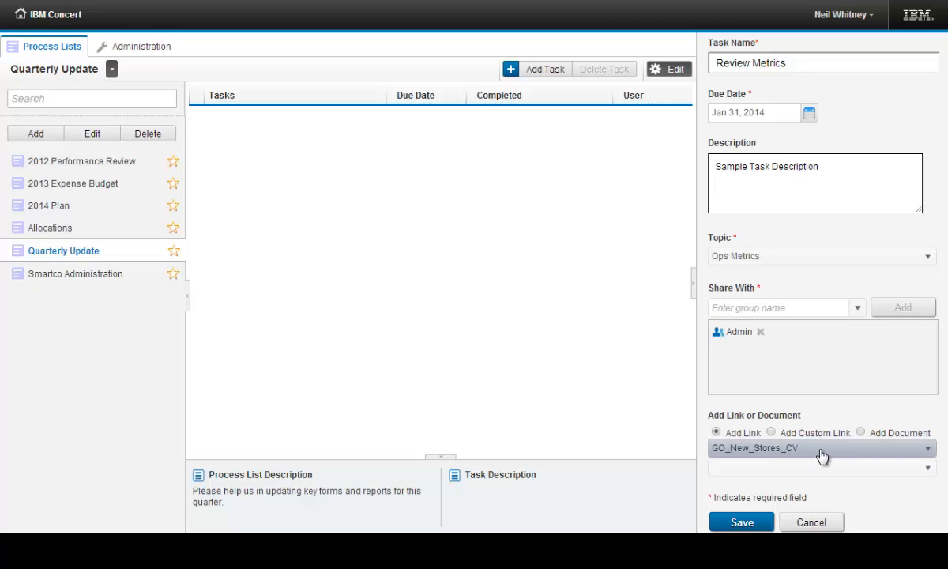
left_click(773, 434)
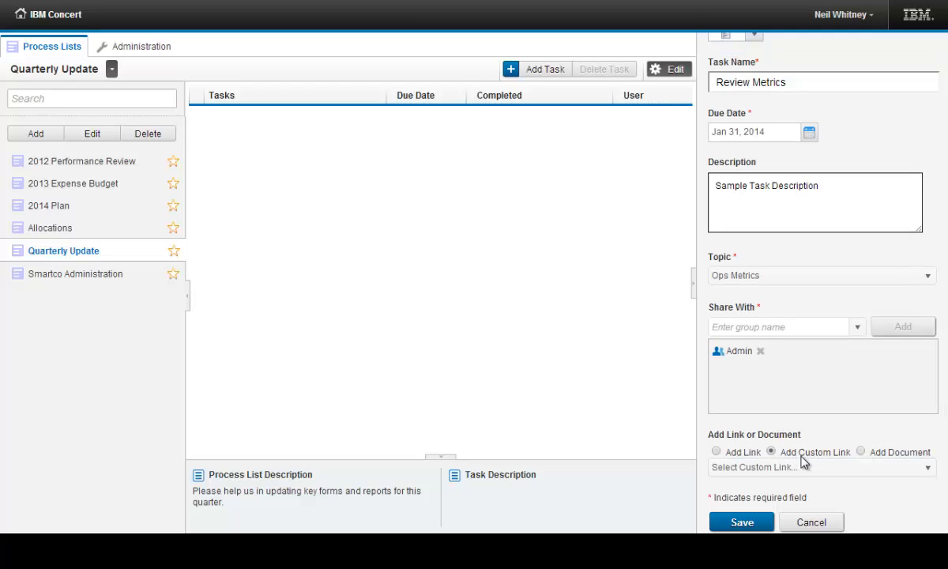
left_click(861, 453)
left_click(850, 472)
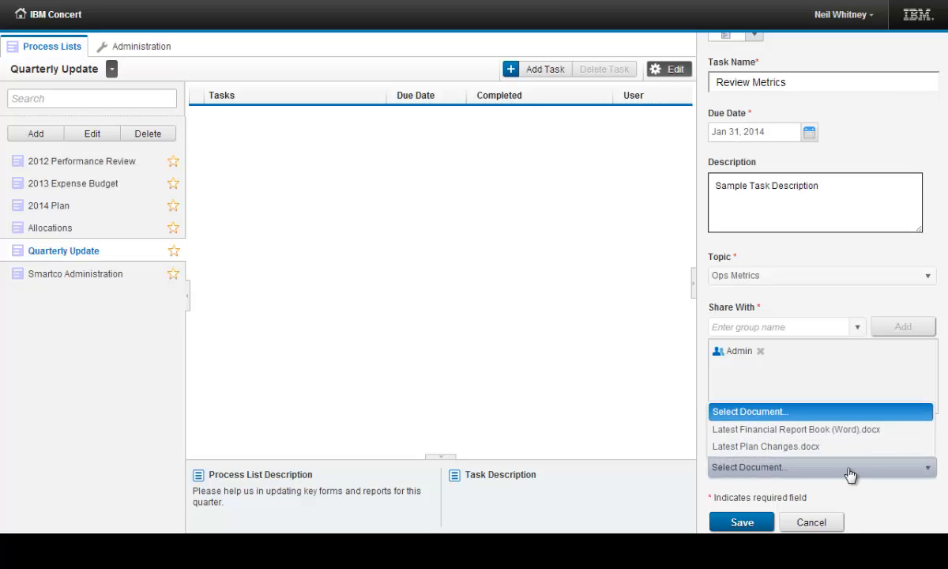
left_click(850, 472)
left_click(783, 452)
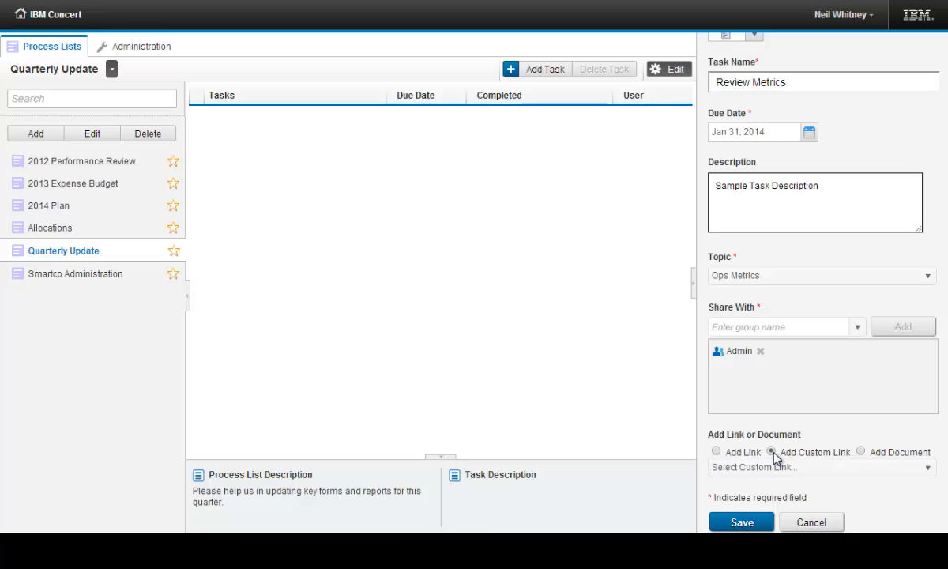
left_click(810, 471)
left_click(810, 474)
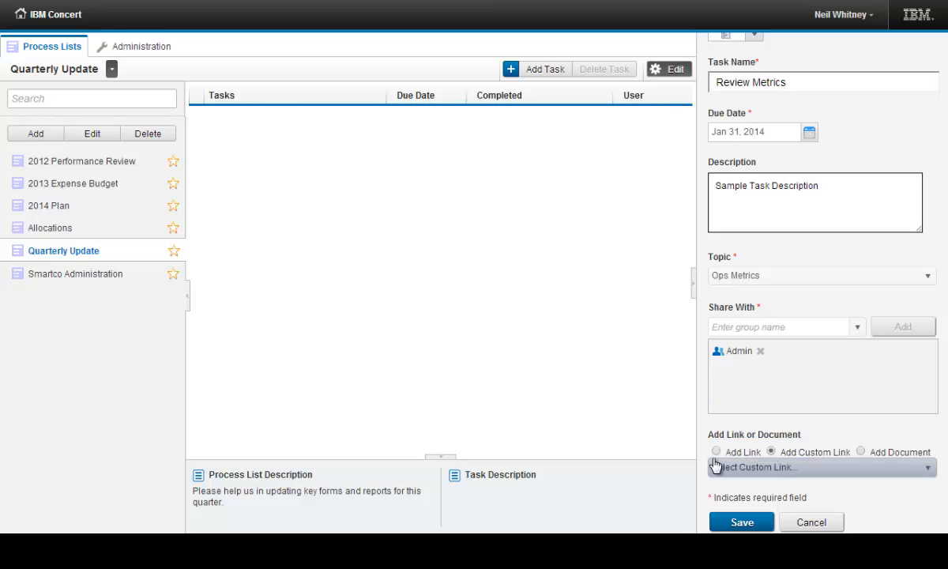
Add the link Metrics cube-Financial - All from the GO_Scorecards_CV configuration to the task and save it
left_click(716, 451)
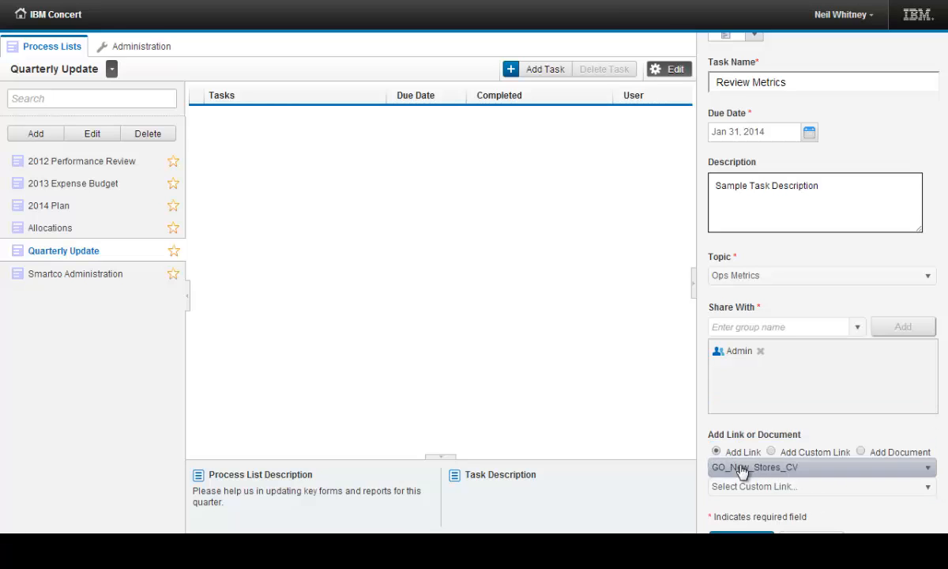
left_click(810, 469)
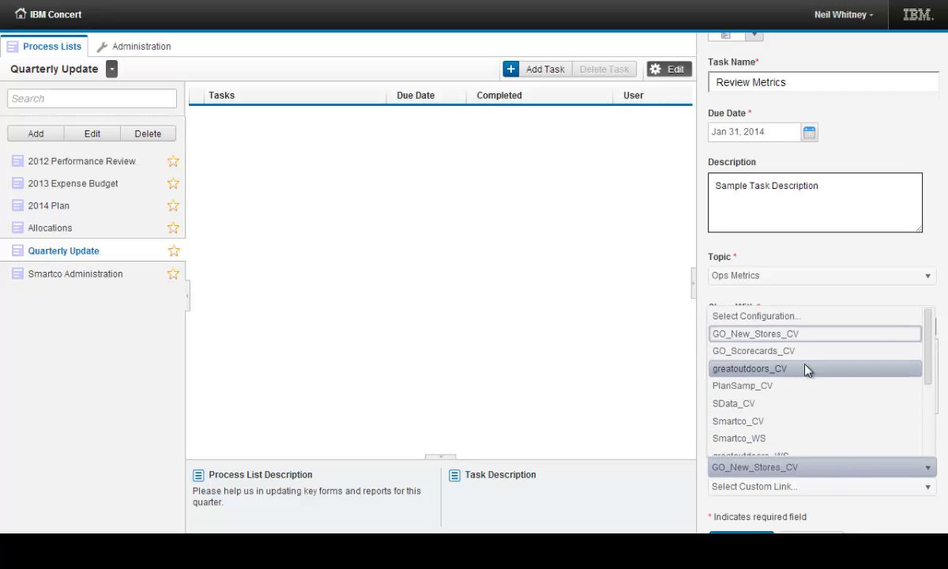
scroll(803, 380, "down", 3)
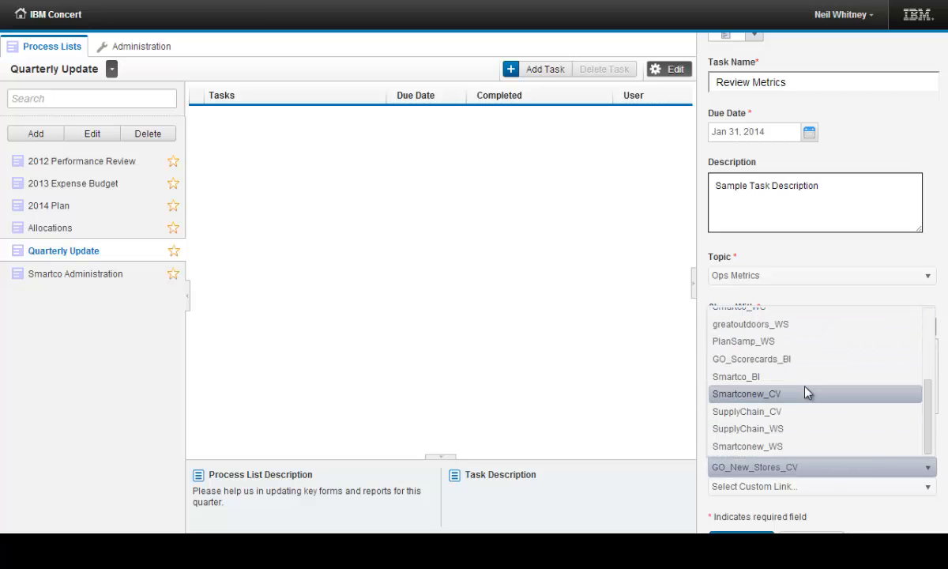
scroll(805, 393, "up", 2)
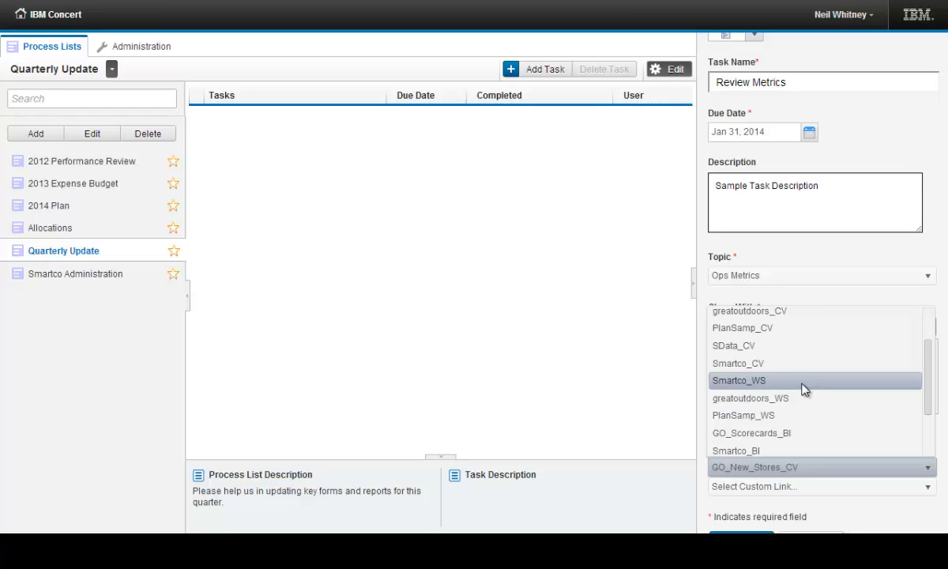
scroll(802, 388, "up", 2)
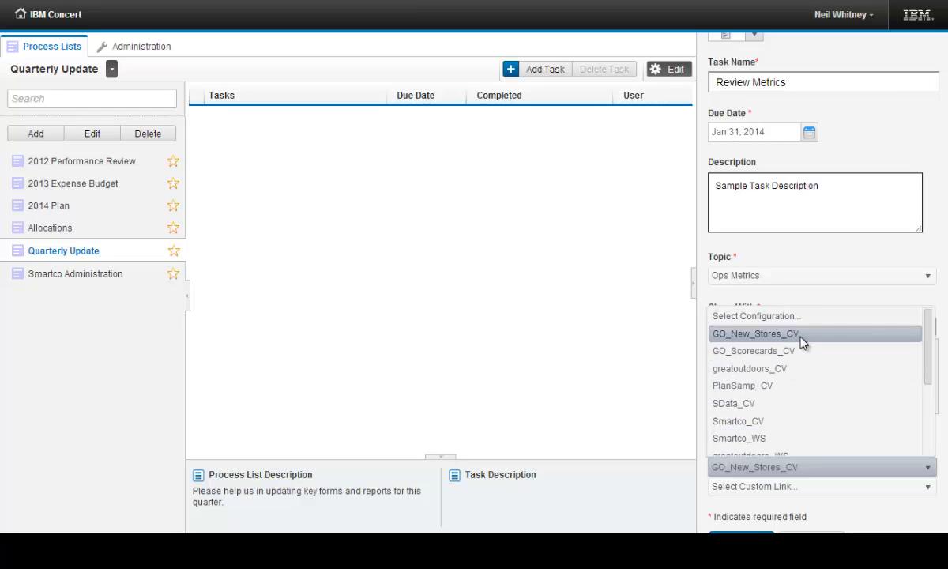
left_click(801, 355)
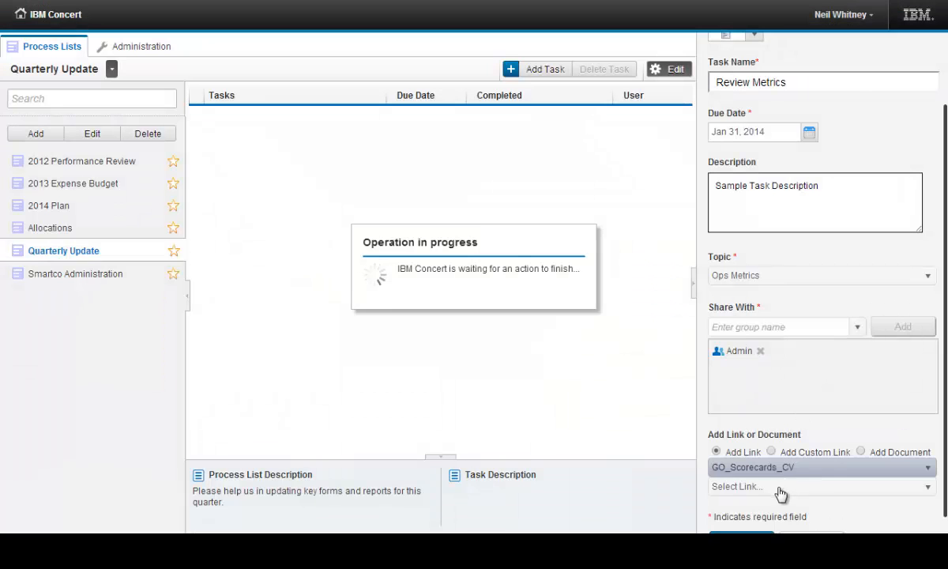
left_click(778, 487)
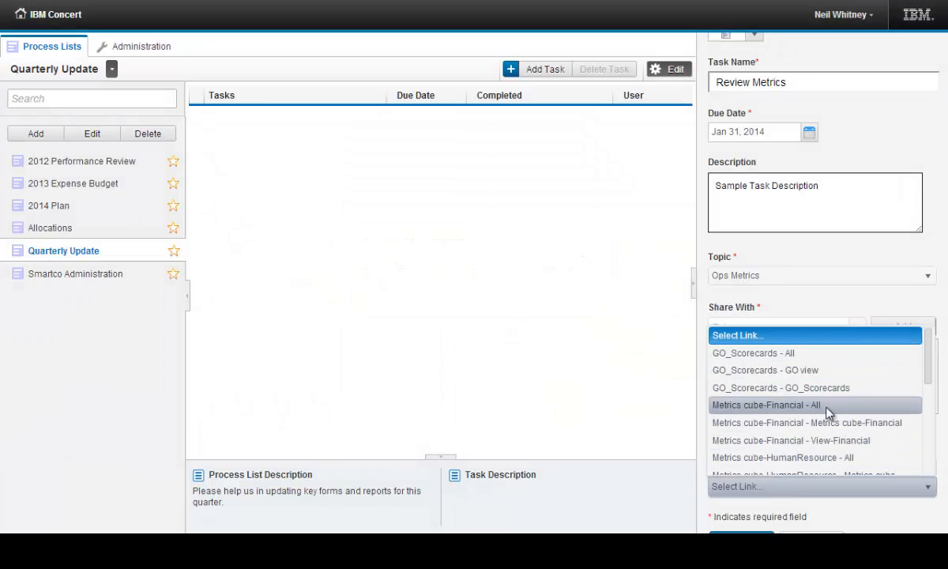
left_click(770, 404)
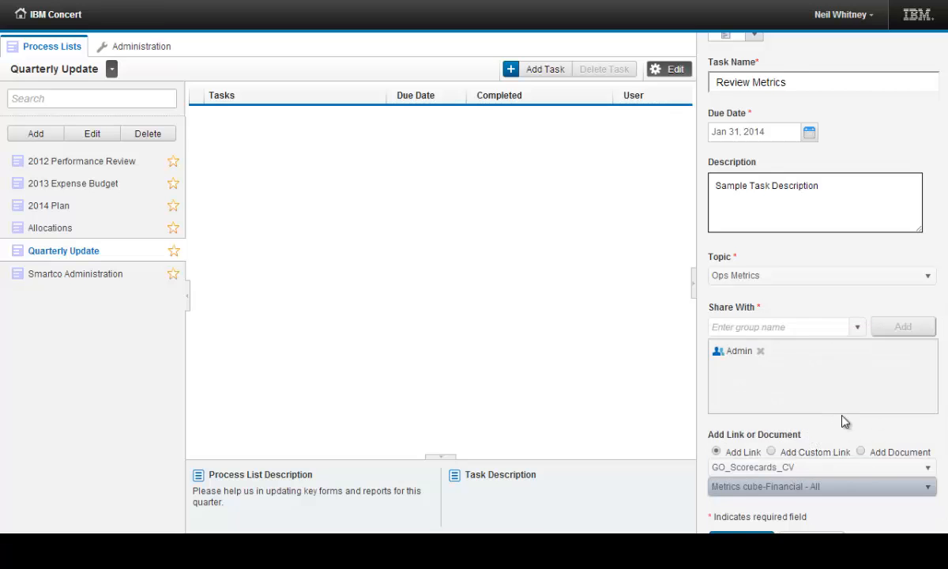
scroll(842, 423, "down", 1)
left_click(742, 522)
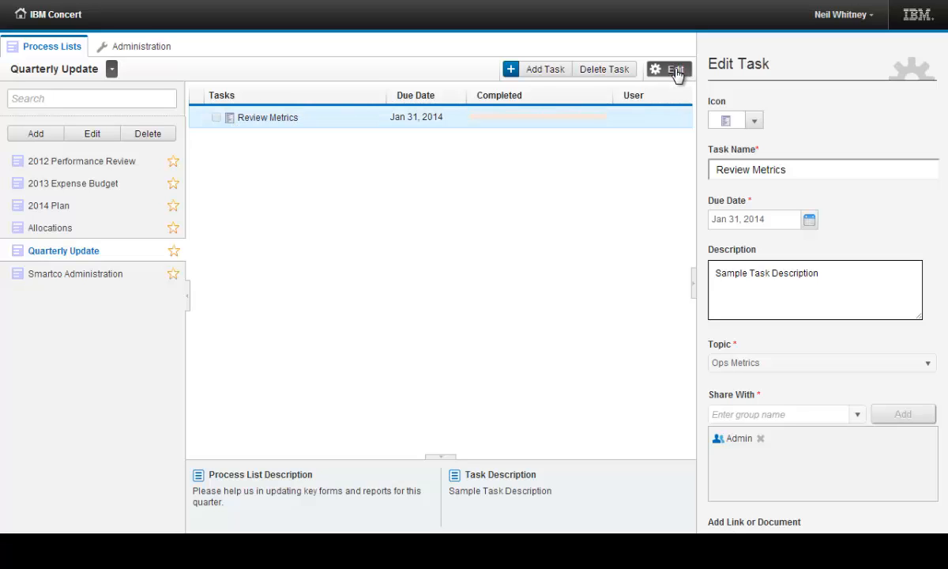
Start a second task in the Quarterly Update list with the green check mark icon and the name Review Dashboard
left_click(553, 71)
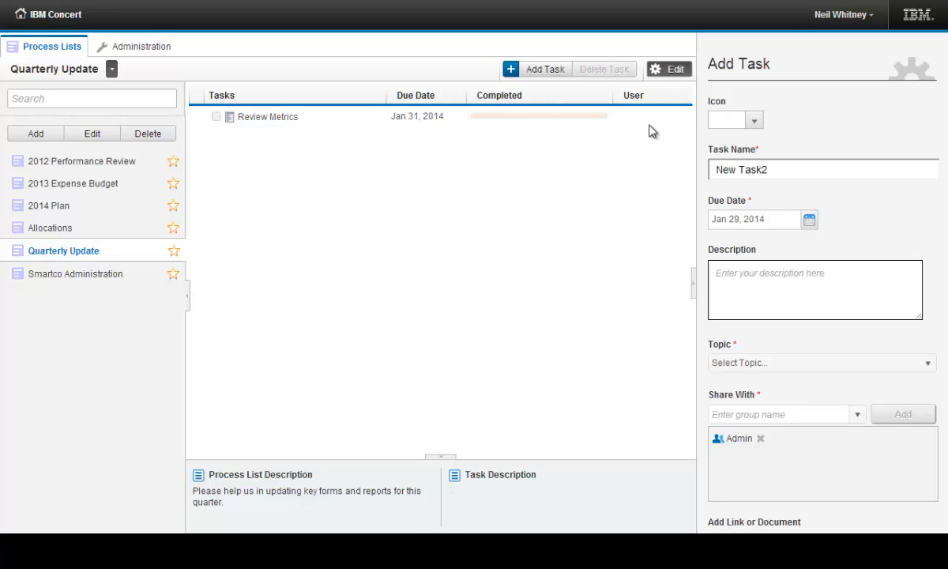
left_click(754, 120)
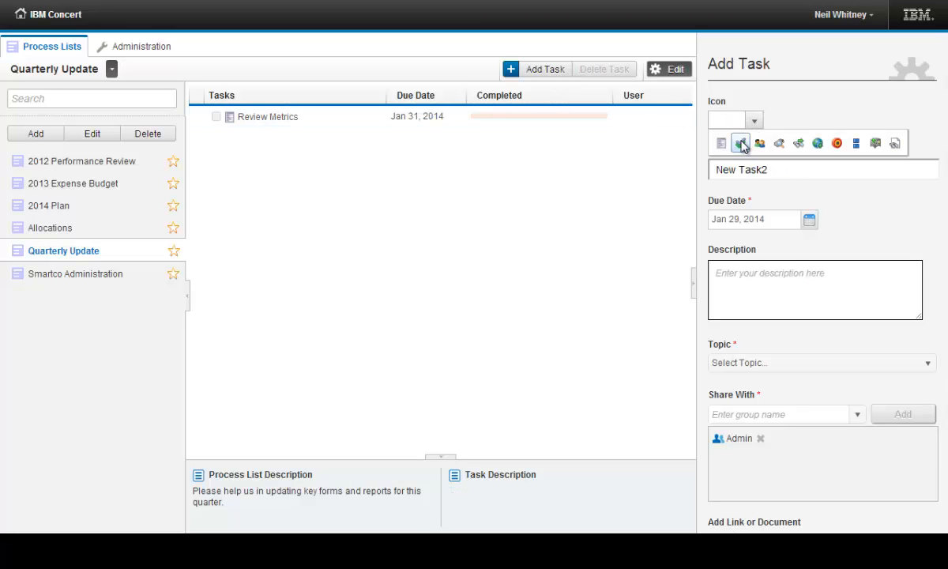
left_click(740, 143)
left_click_drag(768, 169, 563, 162)
type("Revi")
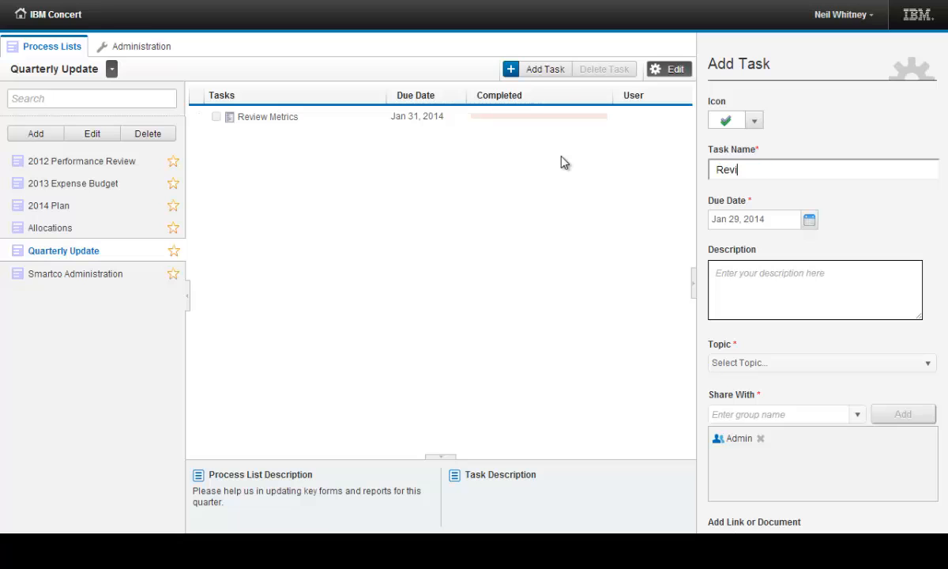
type("ew Dashboard")
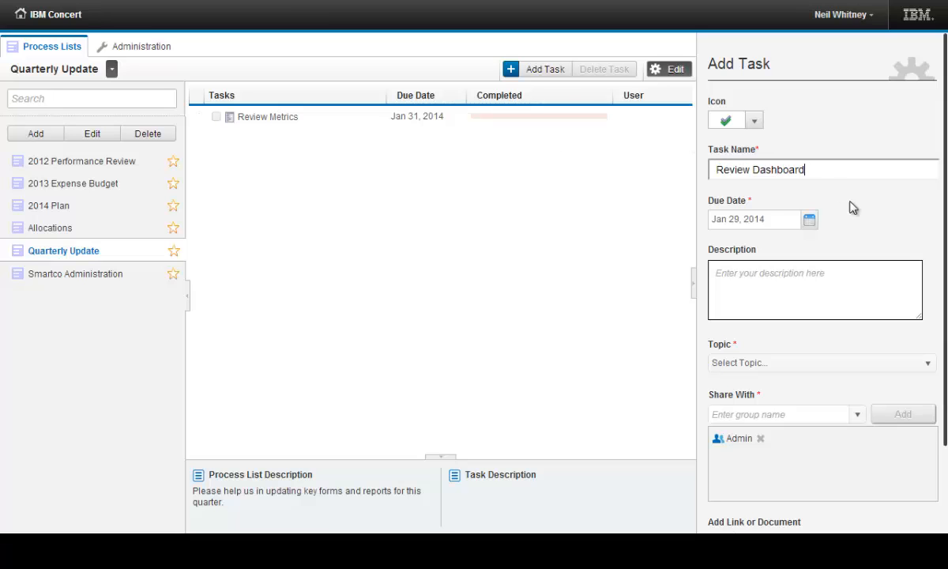
Set the Review Dashboard task's due date to Feb 04, 2014 and its description to Dashboard Description
left_click(810, 223)
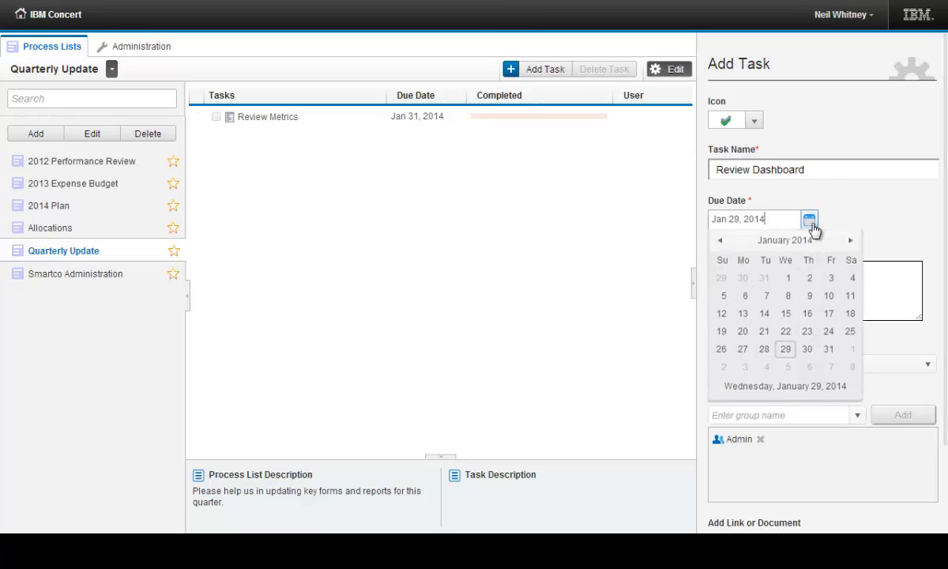
left_click(850, 240)
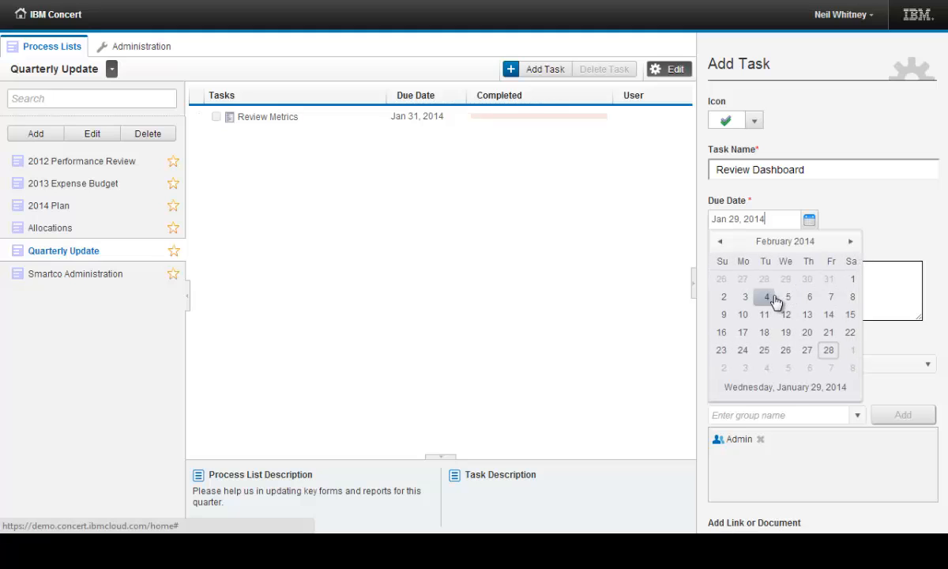
left_click(766, 297)
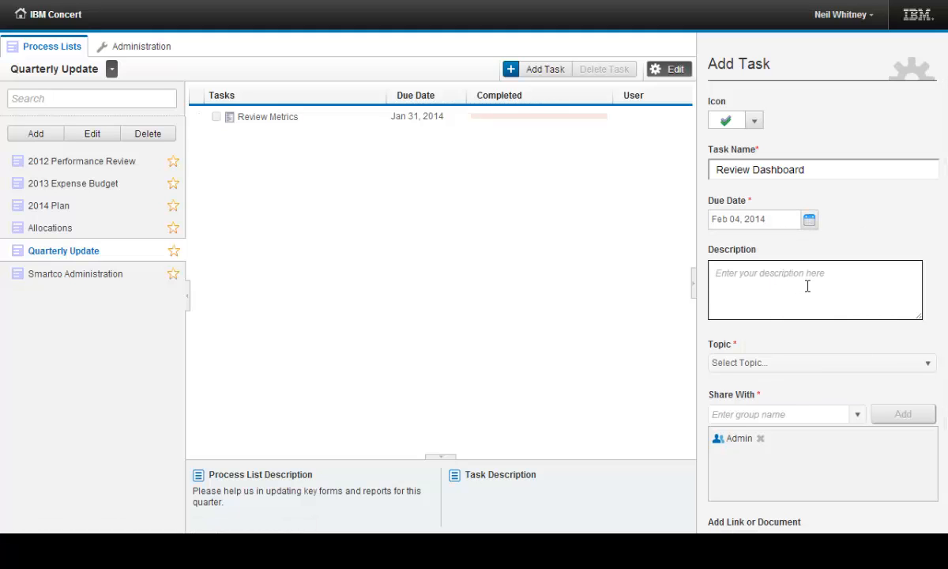
type("Dashboard Description")
Assign the General Discussion topic to the Review Dashboard task
left_click(837, 365)
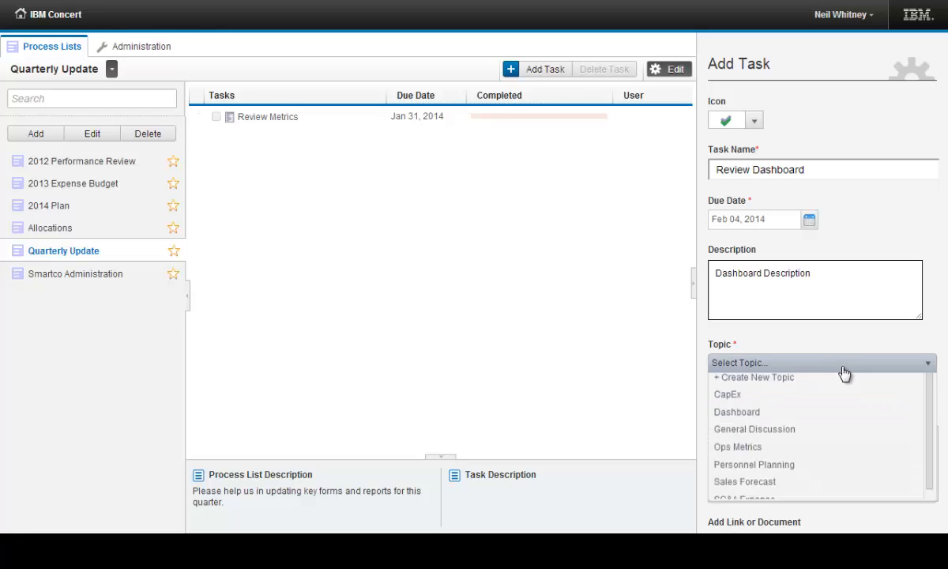
left_click(787, 438)
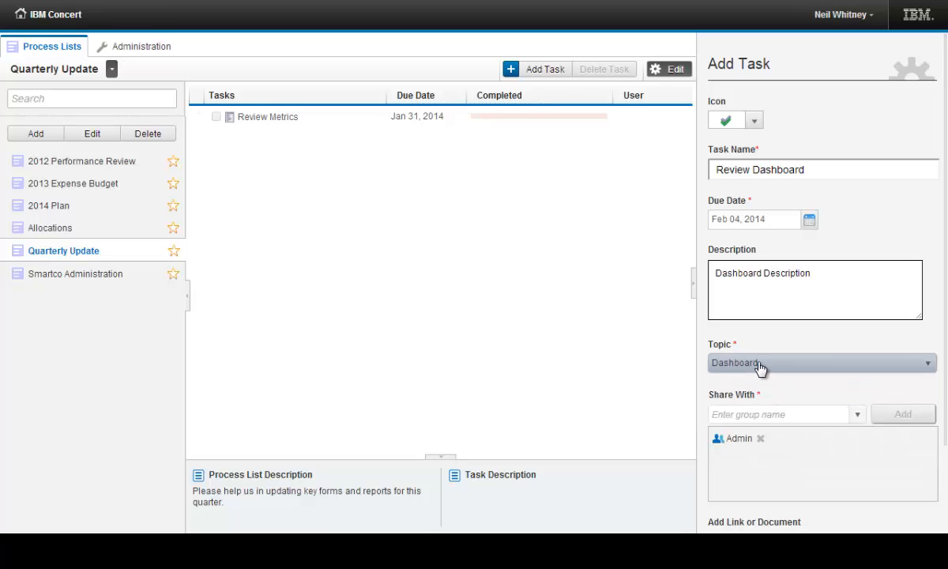
left_click(758, 366)
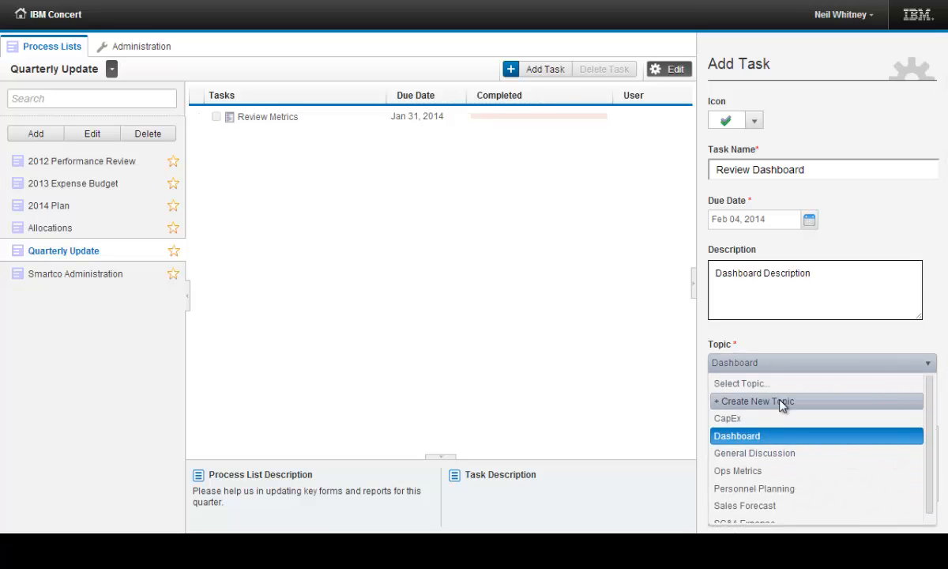
left_click(789, 449)
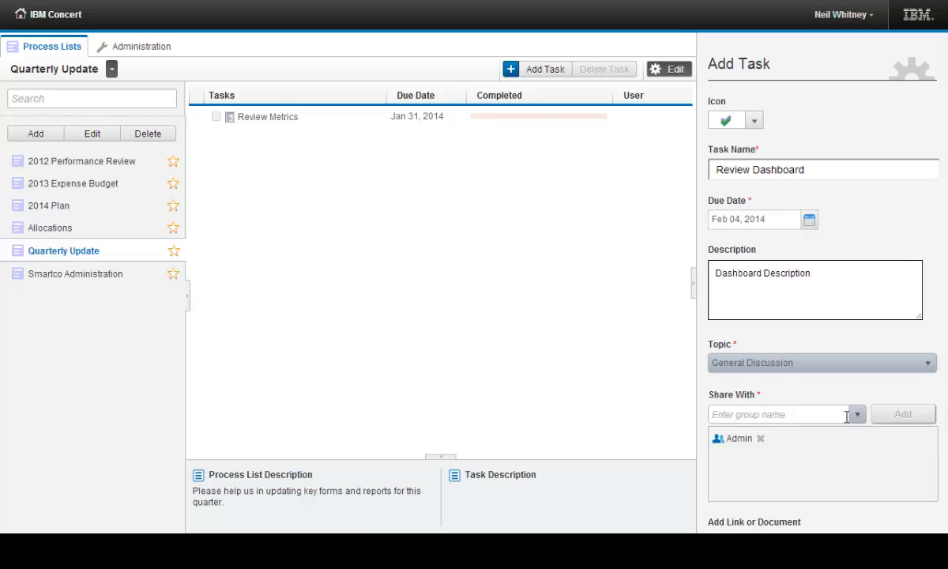
Add the link Public Folders > Demo > Copy of Demo from the Smartco_BI configuration to the Review Dashboard task and save it
scroll(851, 395, "down", 3)
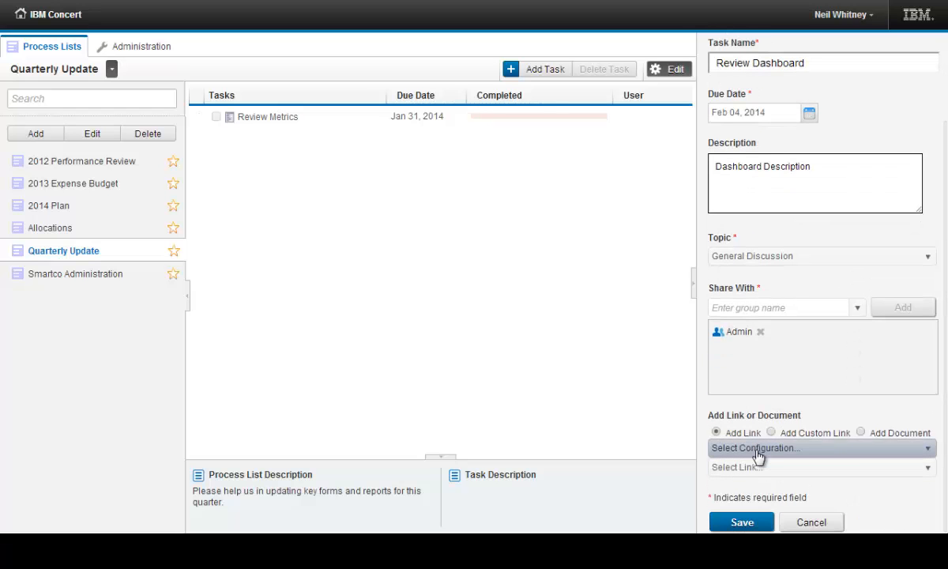
left_click(837, 448)
scroll(817, 341, "down", 3)
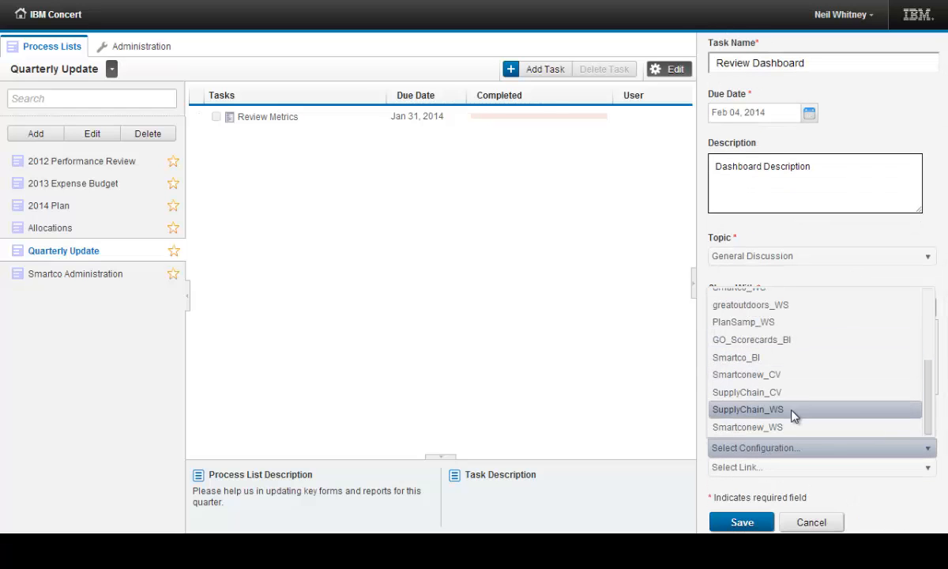
left_click(789, 365)
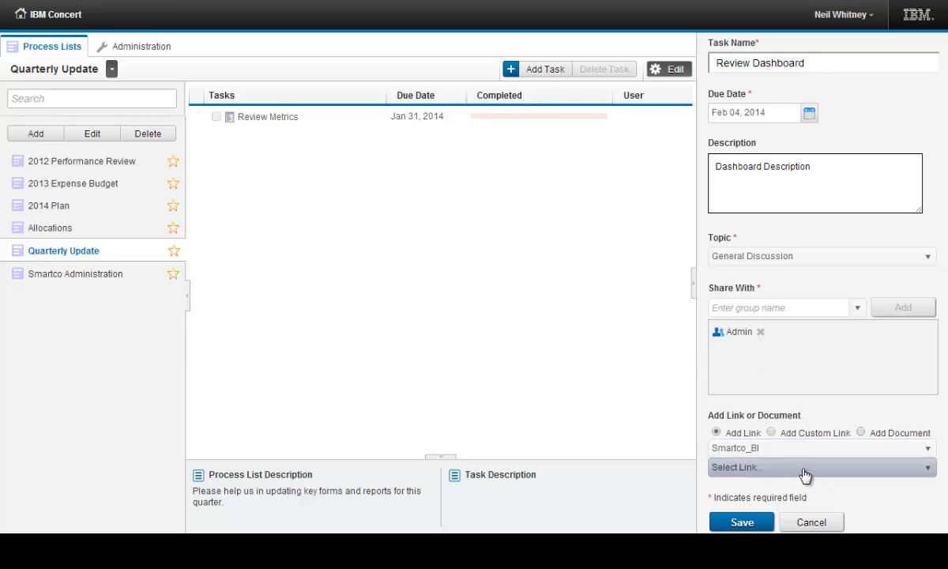
left_click(805, 468)
left_click(829, 416)
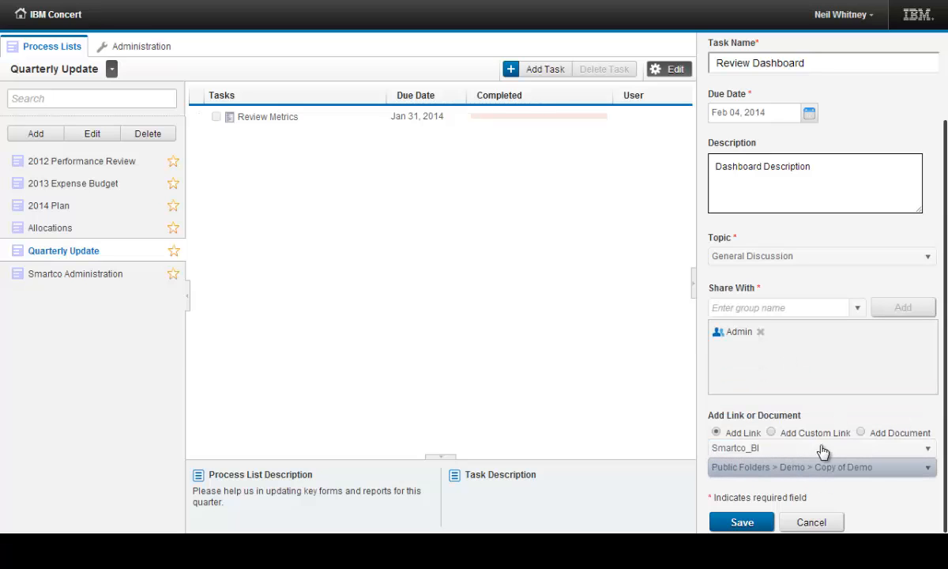
left_click(742, 522)
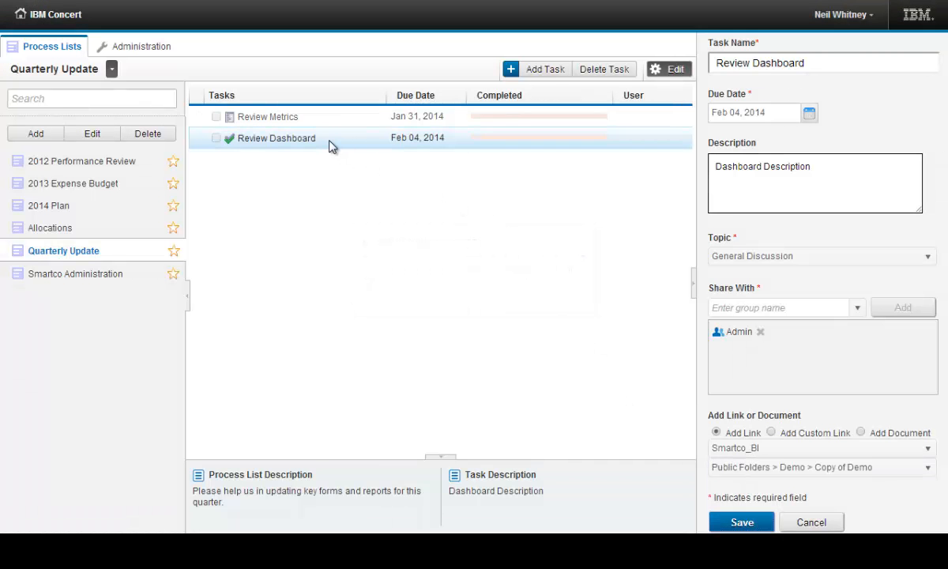
Move the Review Dashboard task above Review Metrics, combine both tasks into a task group and expand it
left_click_drag(330, 147, 332, 117)
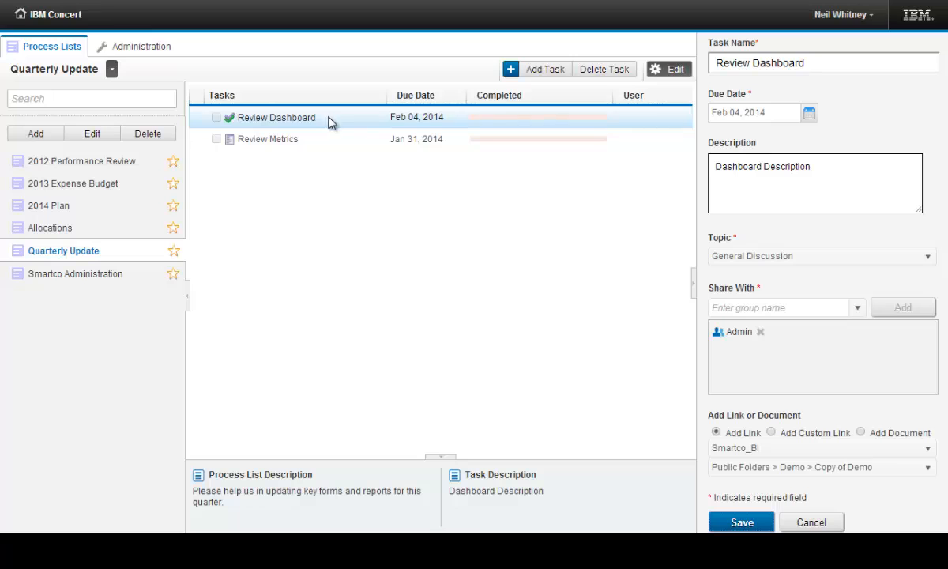
left_click_drag(330, 120, 330, 159)
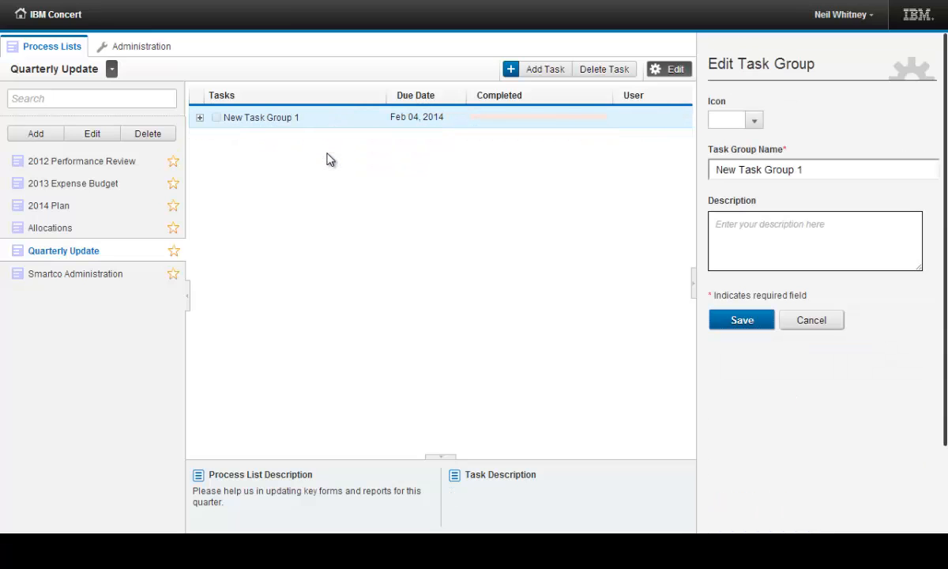
left_click(200, 117)
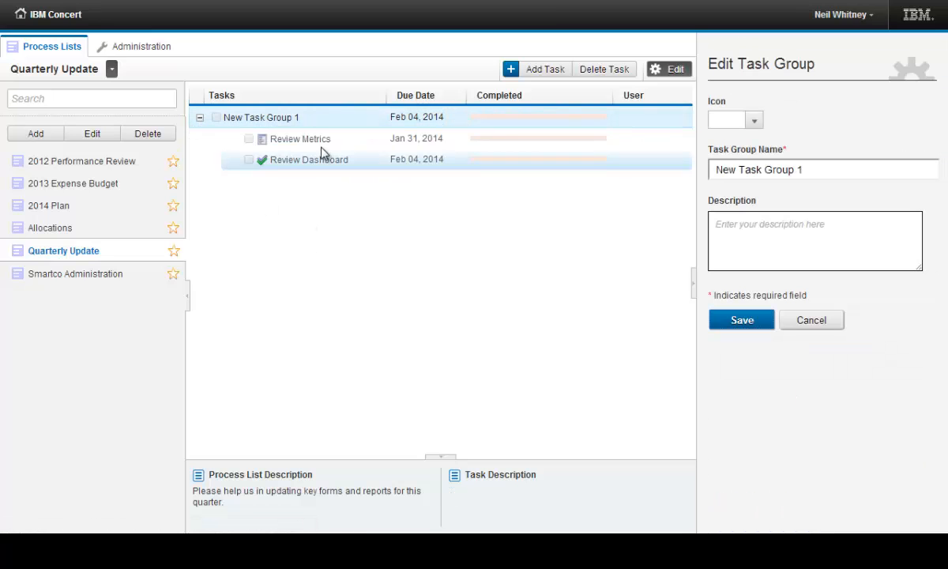
Regroup the Review Dashboard task with Review Metrics in a fresh task group and expand that group
left_click(300, 139)
left_click(345, 158)
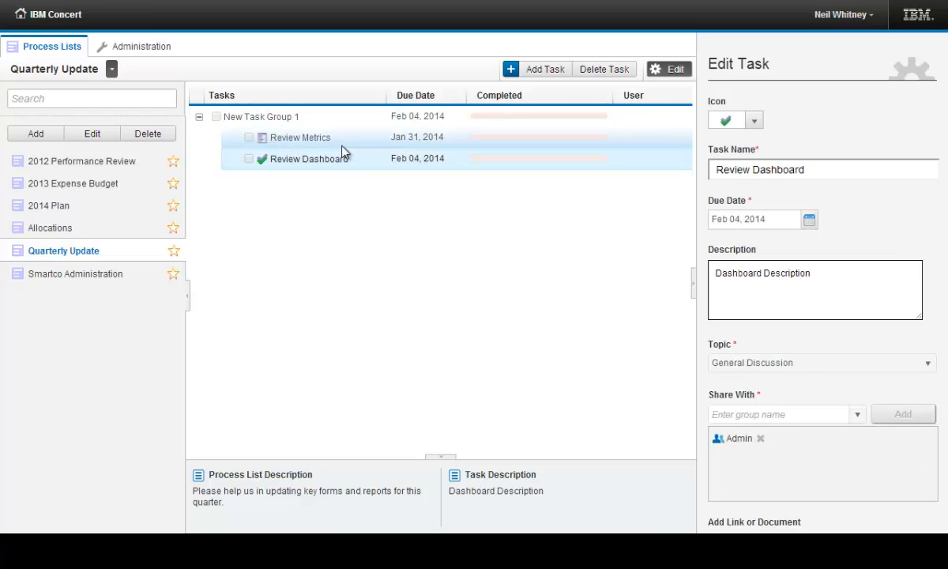
left_click(323, 139)
left_click(321, 158)
mouse_move(321, 155)
left_mouse_down()
mouse_move(322, 193)
mouse_move(320, 113)
mouse_move(308, 152)
mouse_move(334, 158)
mouse_move(323, 125)
mouse_move(309, 140)
mouse_move(320, 137)
left_mouse_up()
left_click(200, 120)
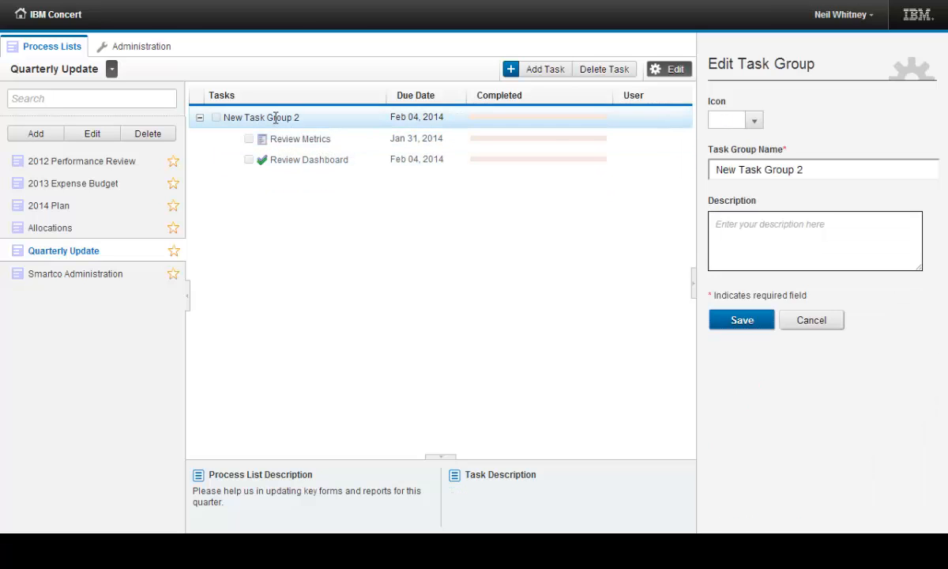
Rename the task group Task Group 1, give it the magnifying glass icon and save it
left_click_drag(839, 170, 497, 153)
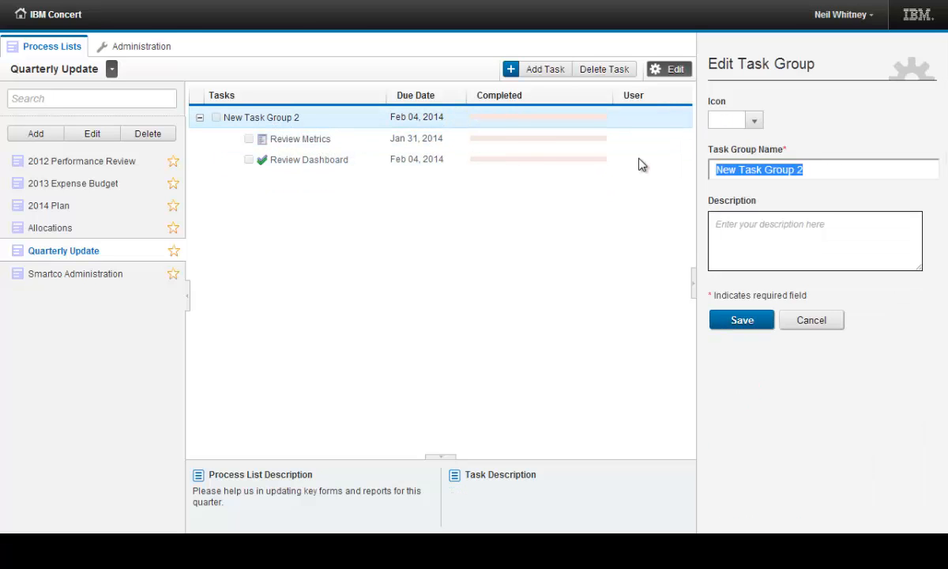
type("G")
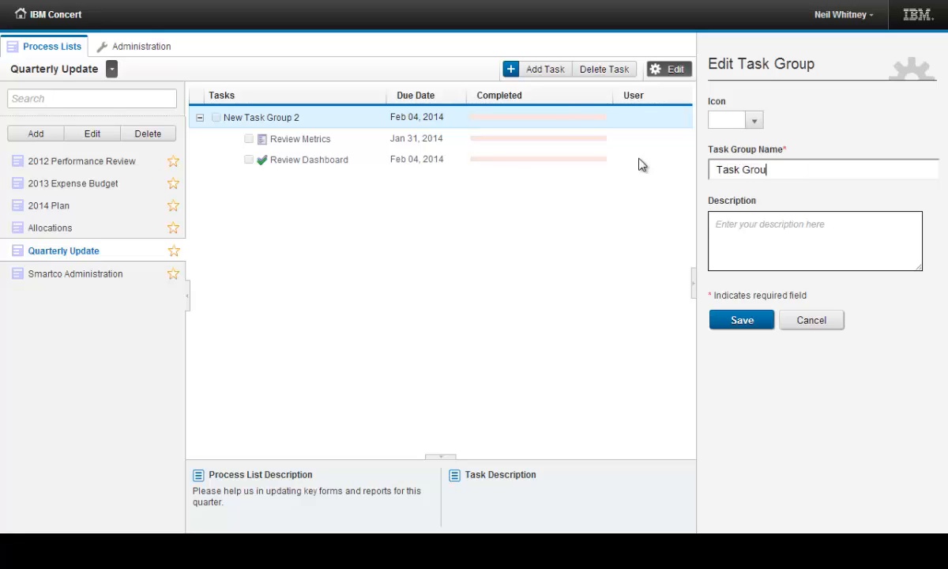
left_click(753, 120)
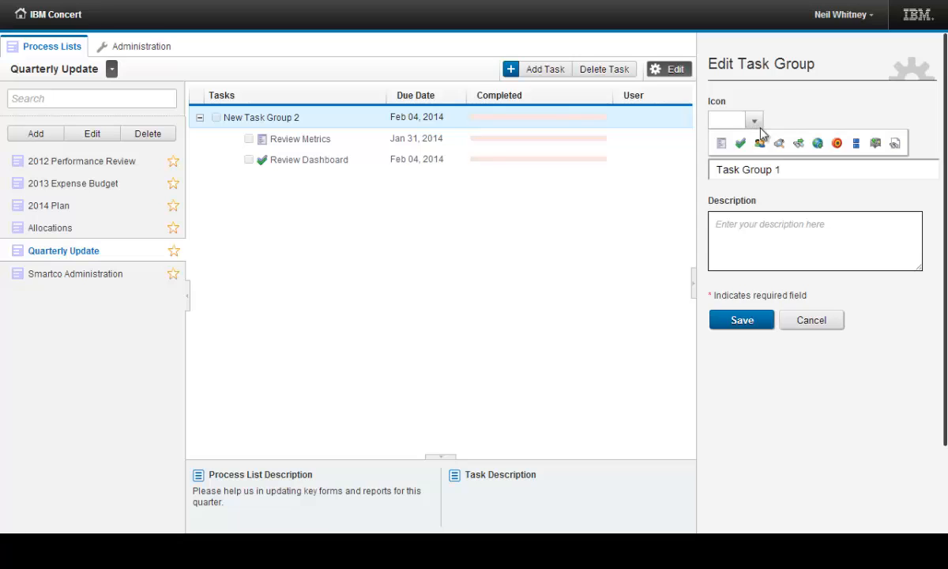
left_click(779, 143)
left_click(759, 322)
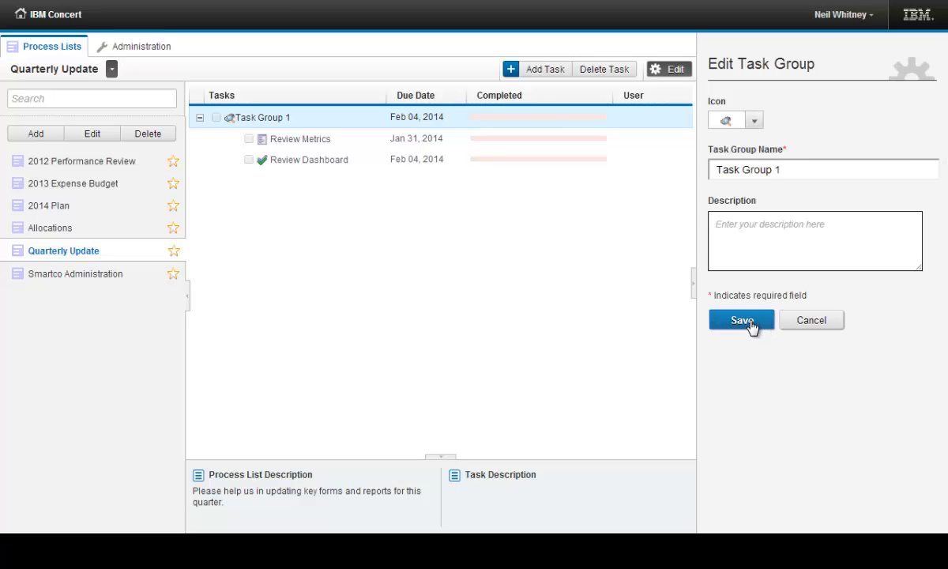
Finish editing the Quarterly Update list and open the Review Dashboard task in edit mode
left_click(669, 70)
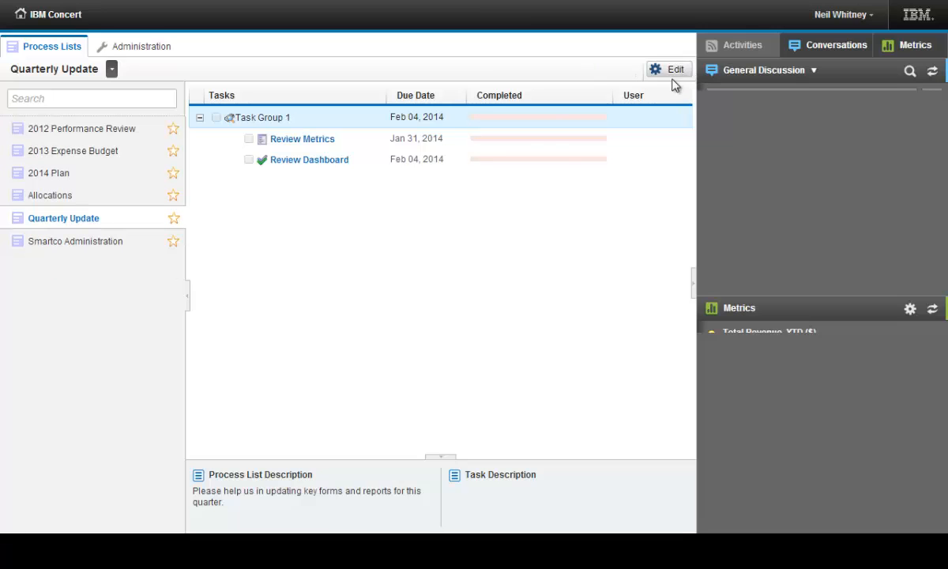
left_click(330, 161)
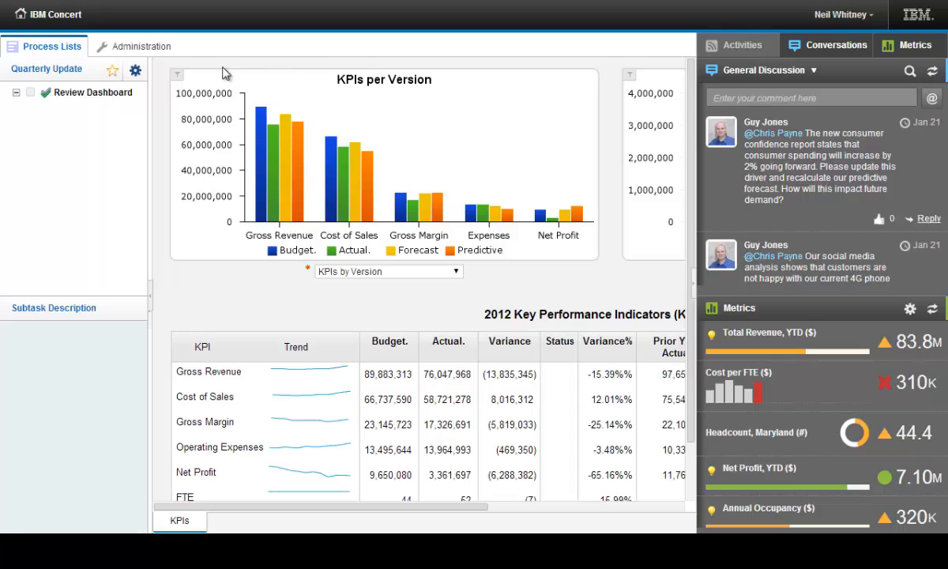
left_click(133, 73)
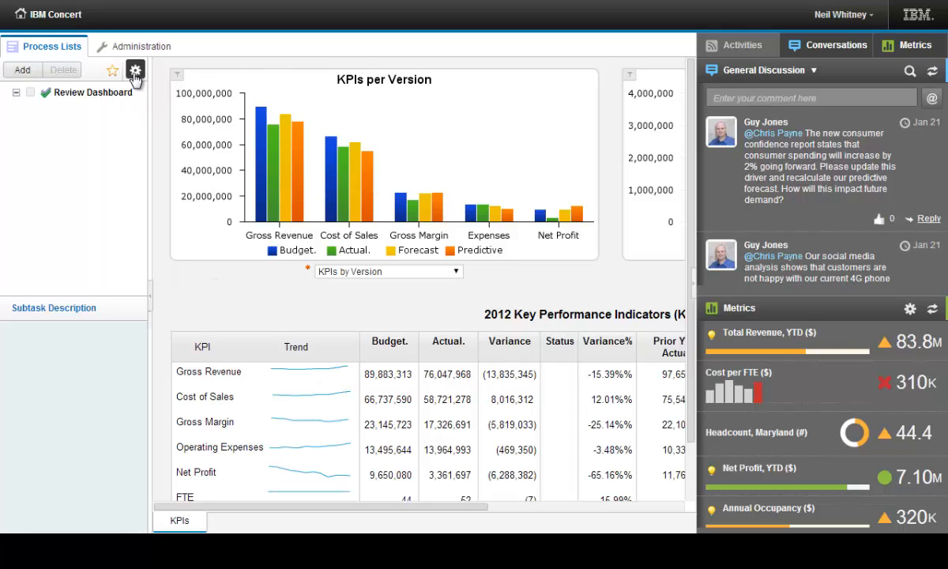
Add a subtask named Sub Task 1 with the people icon and the description Task Description, and save it
left_click(27, 75)
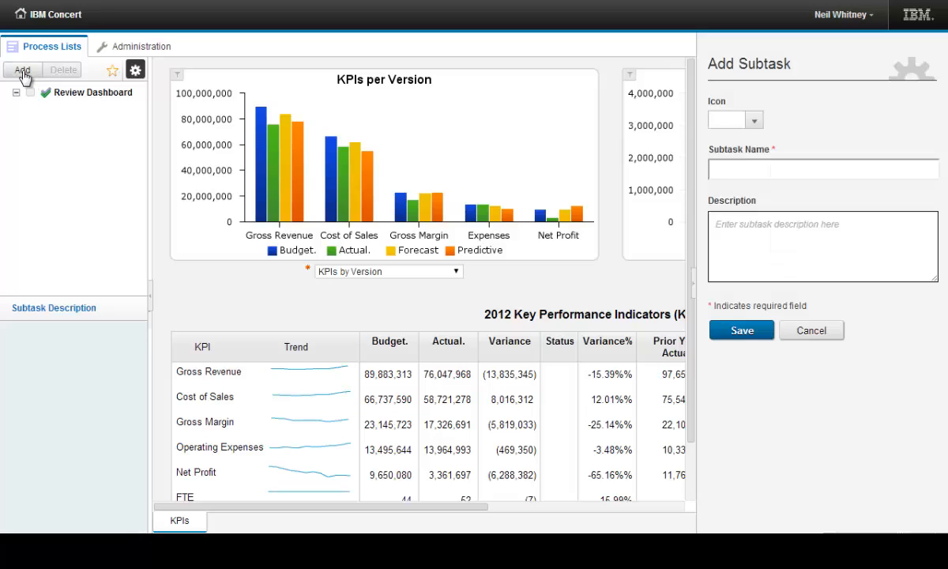
left_click(755, 120)
left_click(759, 142)
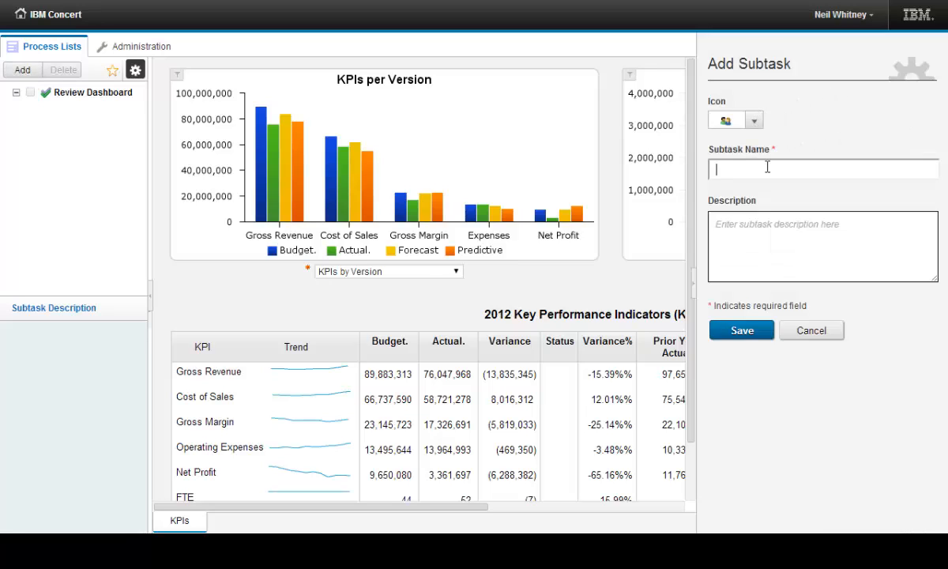
left_click(767, 167)
type("Sub Task 1")
left_click(786, 243)
type("T")
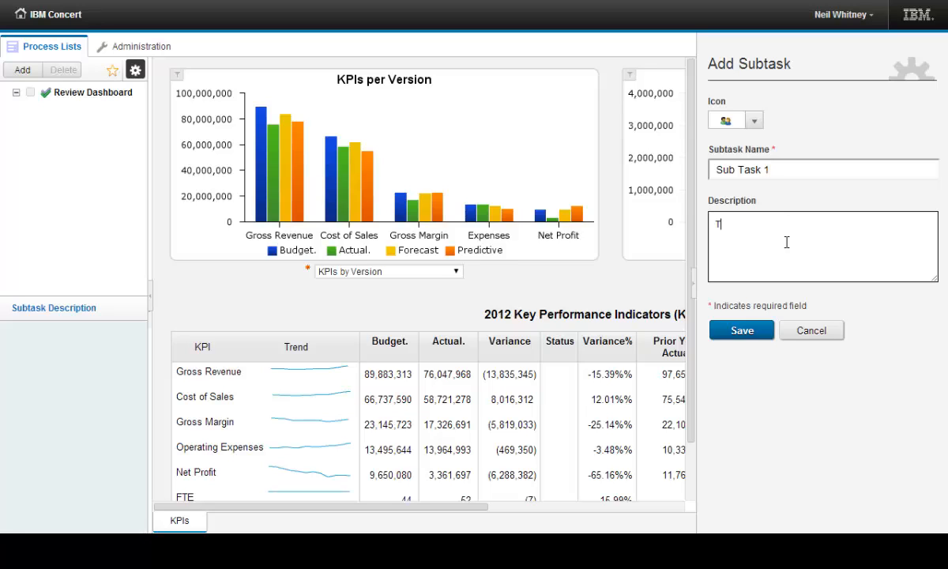
type("ask Description")
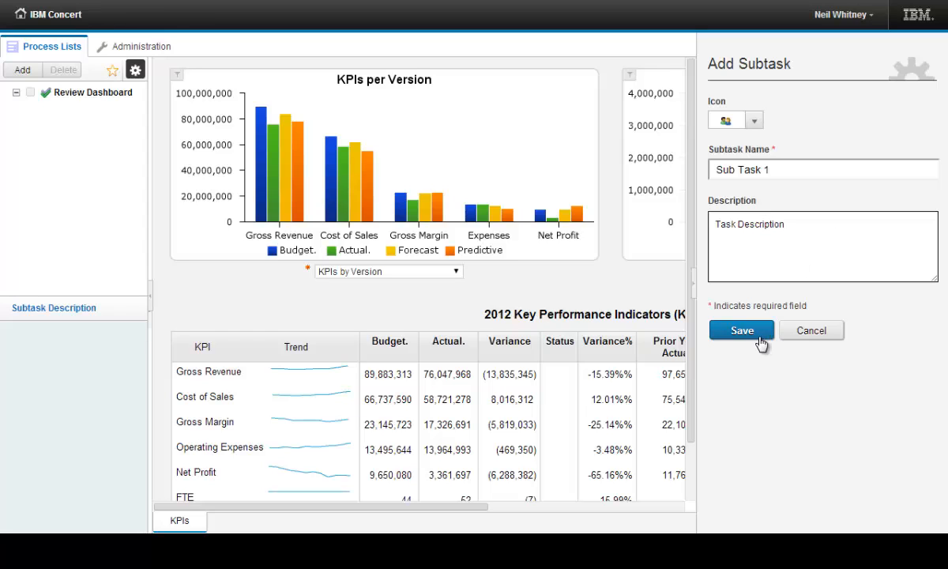
left_click(730, 336)
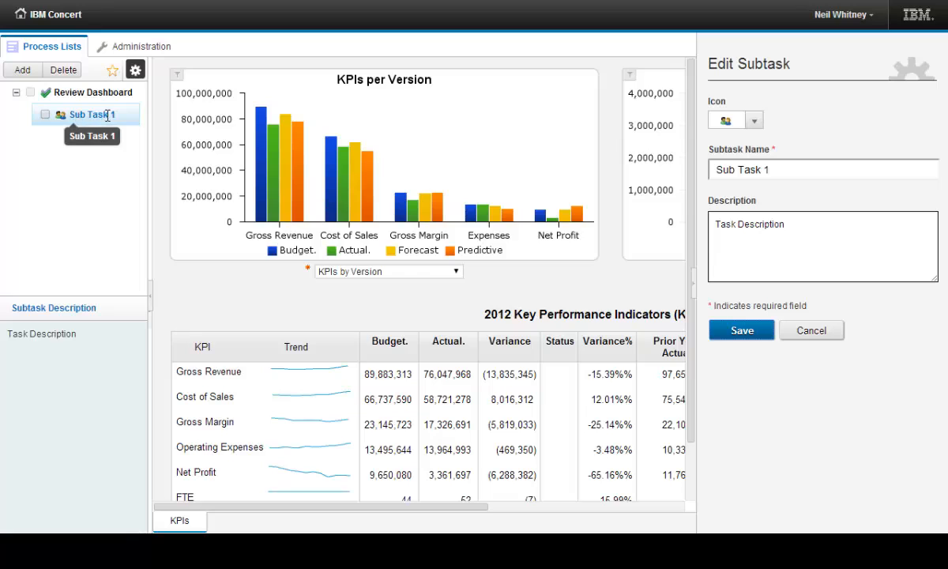
Add a second subtask named Sub Task 2 with the globe icon and the description D2, and save it
left_click(22, 71)
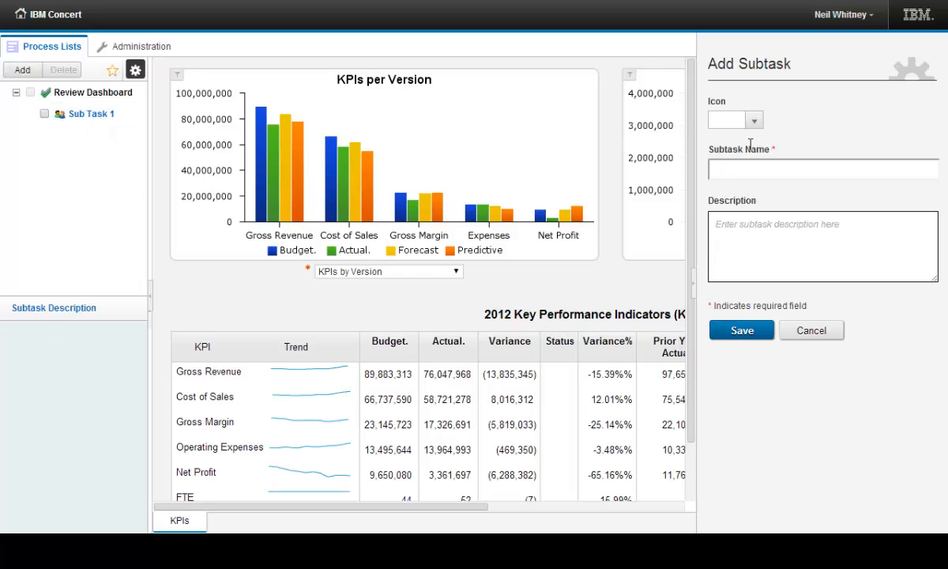
type("Sub Task 2")
left_click(755, 120)
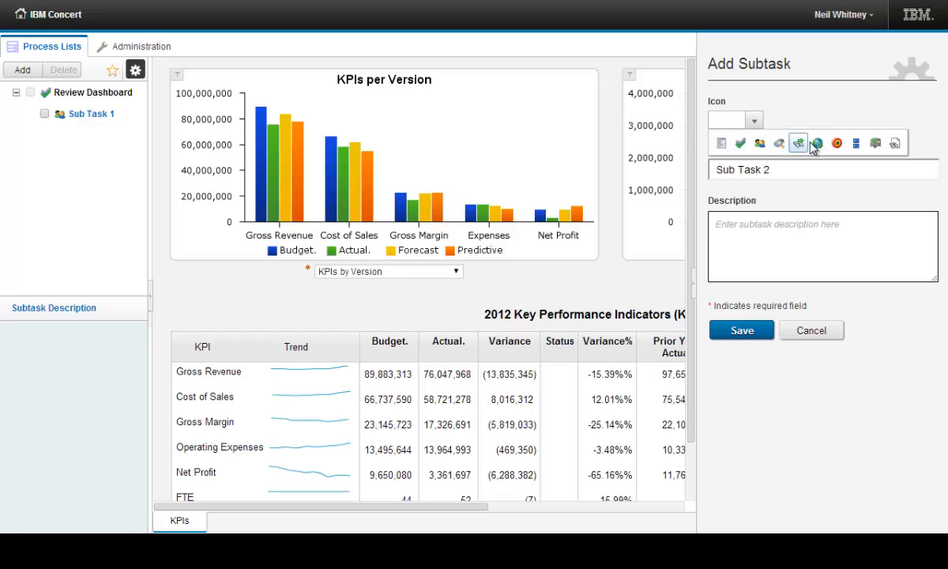
left_click(816, 143)
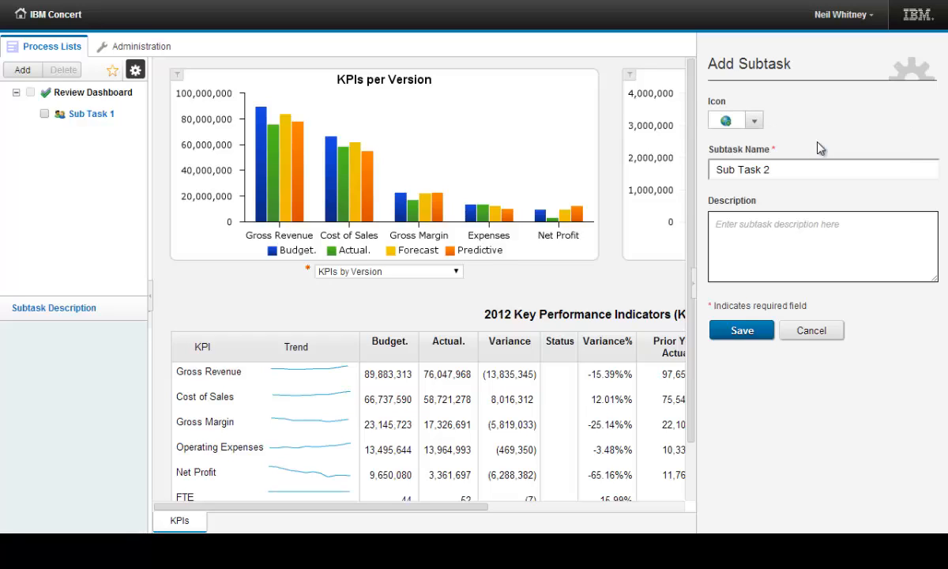
left_click(774, 263)
type("D2")
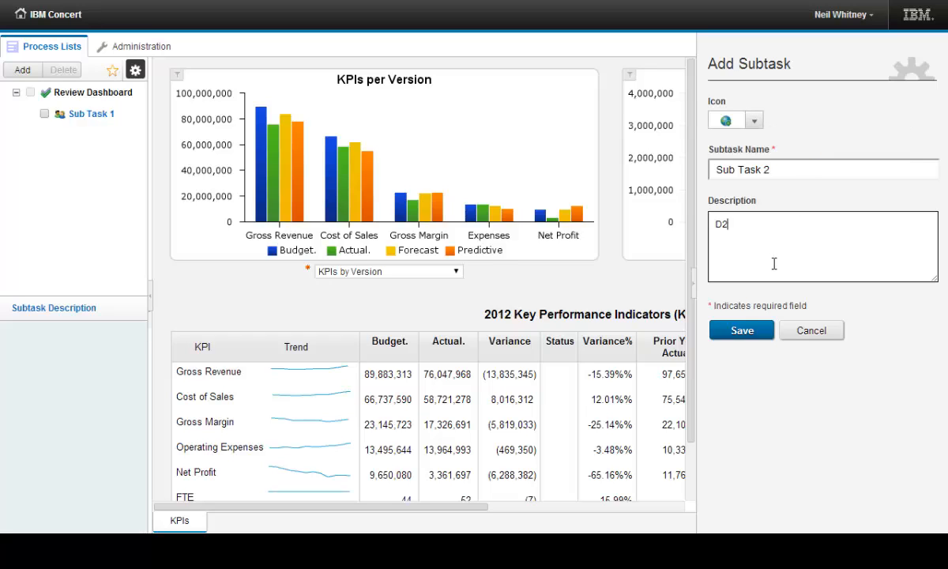
left_click(741, 332)
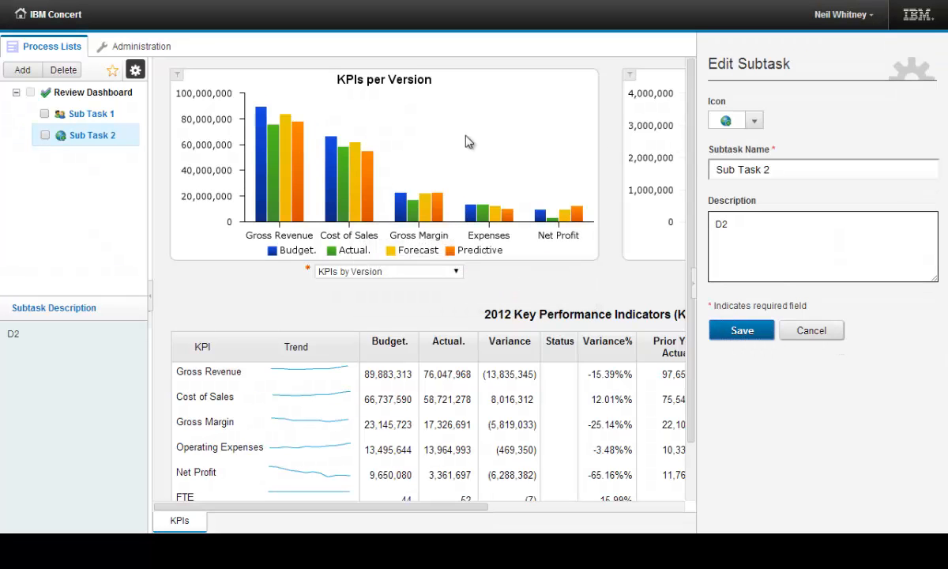
Leave the subtask edit mode and view the description of Sub Task 1
left_click(134, 70)
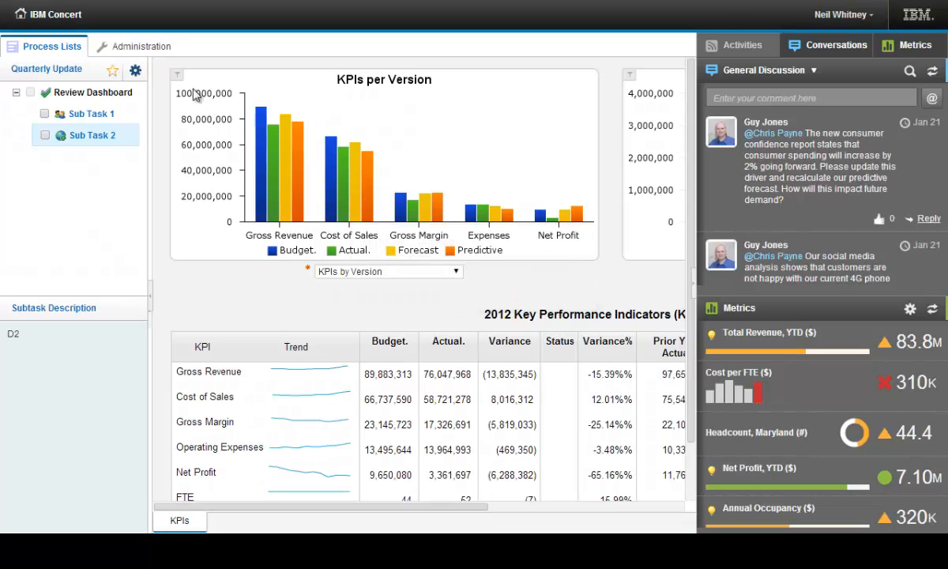
left_click(127, 116)
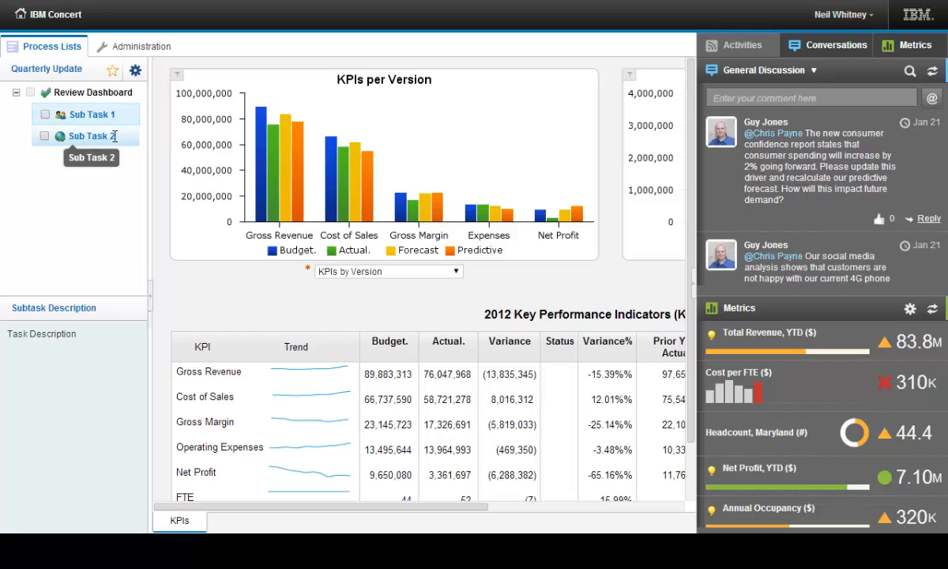
View the description of Sub Task 2 and mark Sub Task 1 as complete with the conversations and metrics pane collapsed
left_click(114, 136)
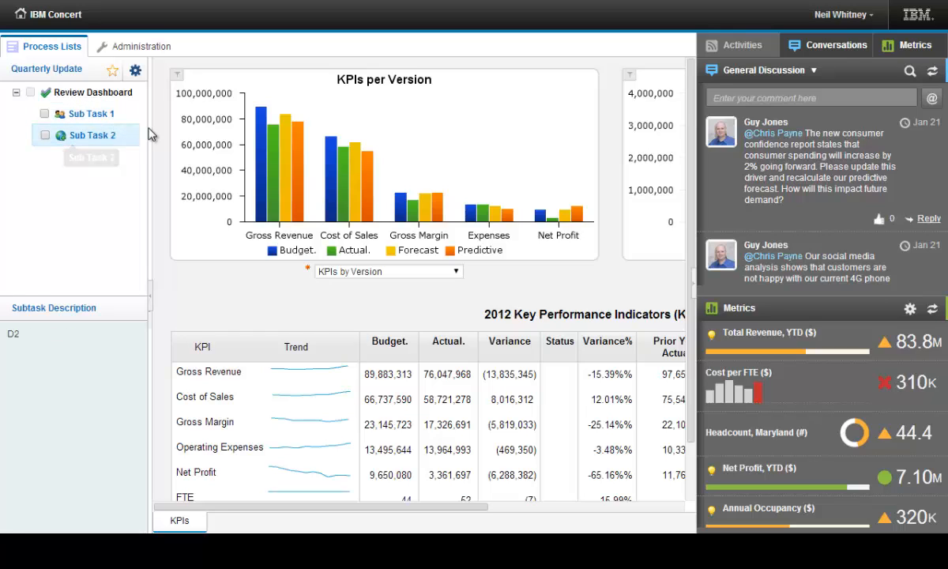
left_click(693, 276)
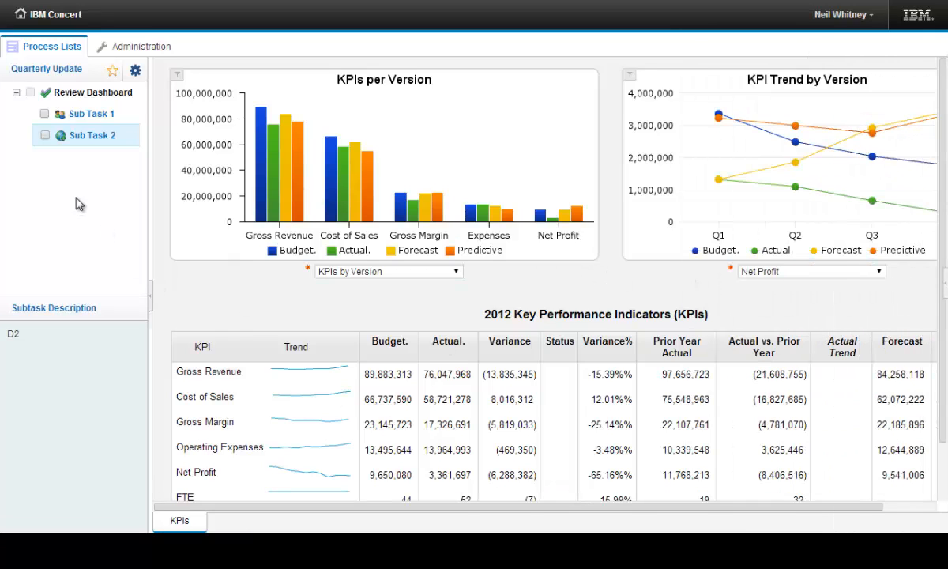
left_click(44, 117)
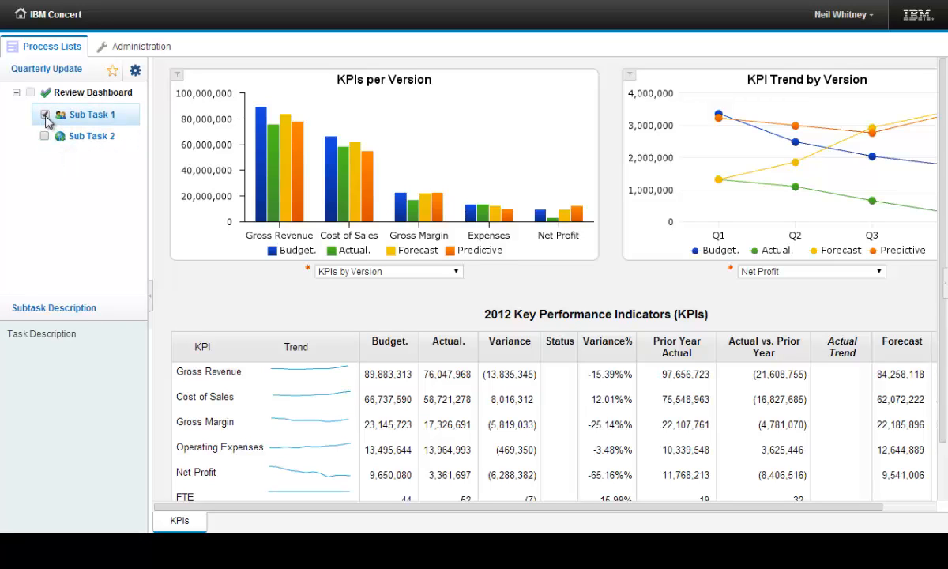
Return to the Quarterly Update list and open the Review Dashboard task under Task Group 1 in edit mode
left_click(48, 71)
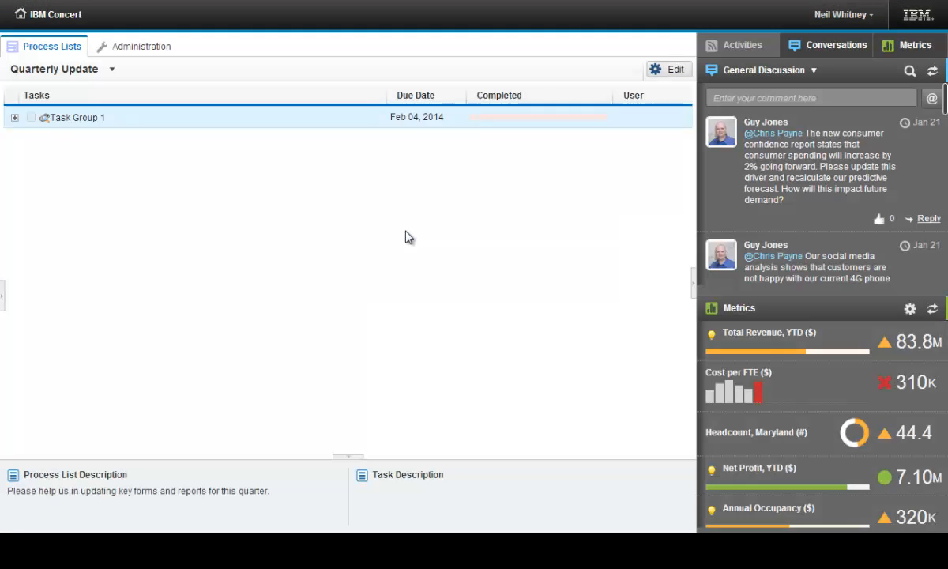
left_click(14, 118)
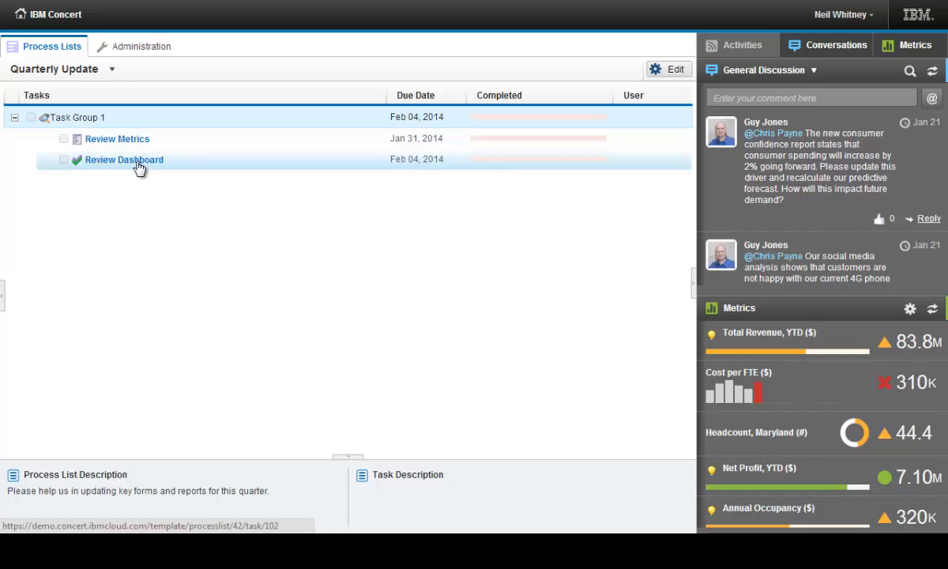
left_click(671, 77)
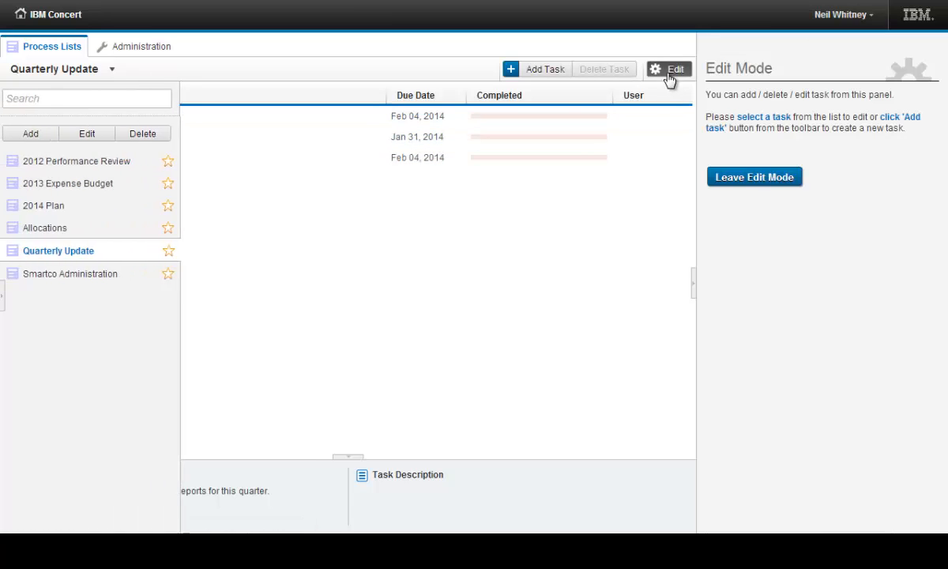
left_click(368, 161)
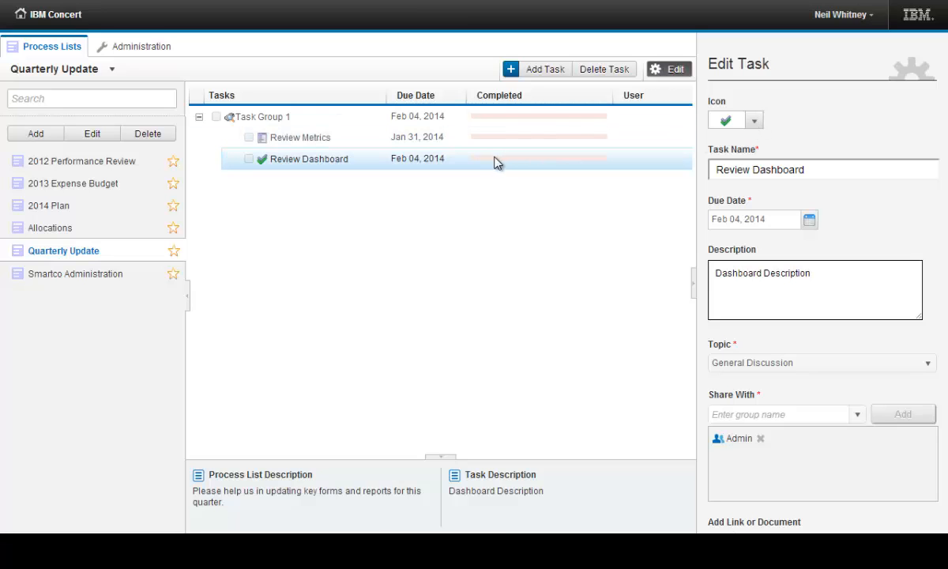
Change the Review Dashboard task's icon to the red target and leave edit mode, saving the changes
left_click(754, 121)
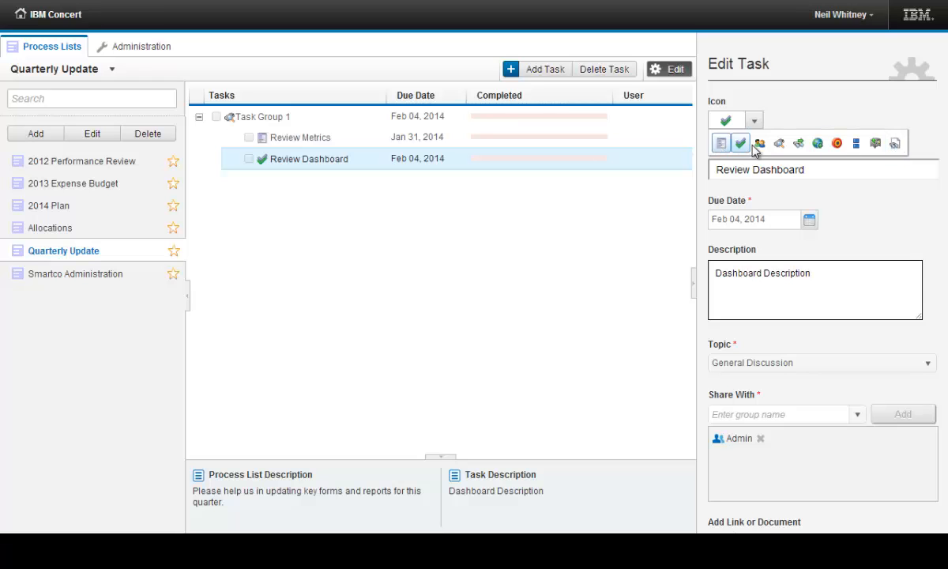
left_click(837, 143)
left_click(669, 71)
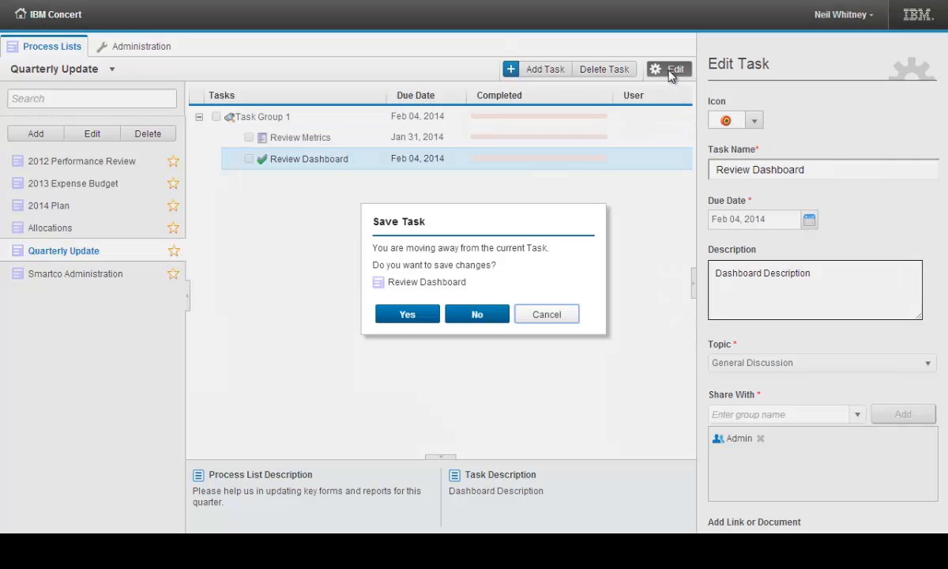
left_click(418, 317)
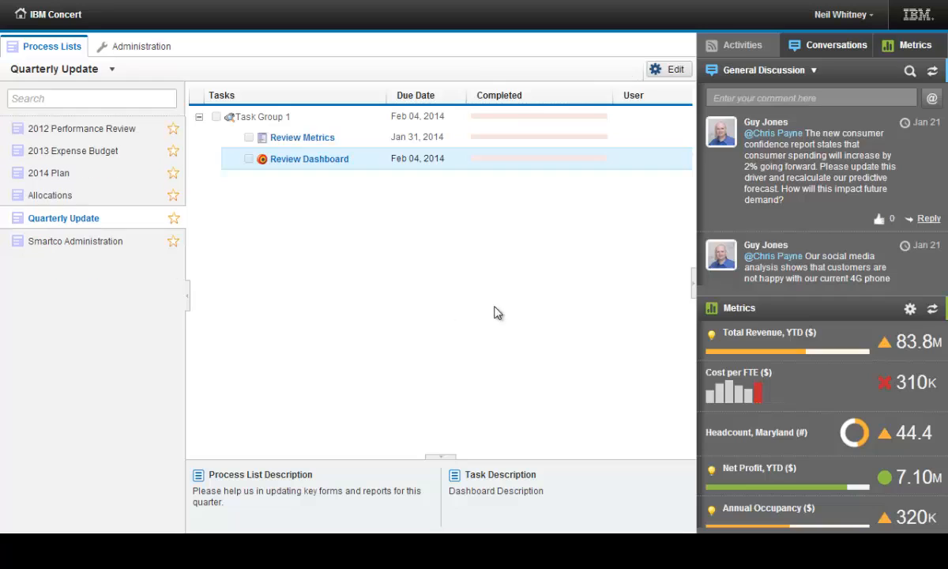